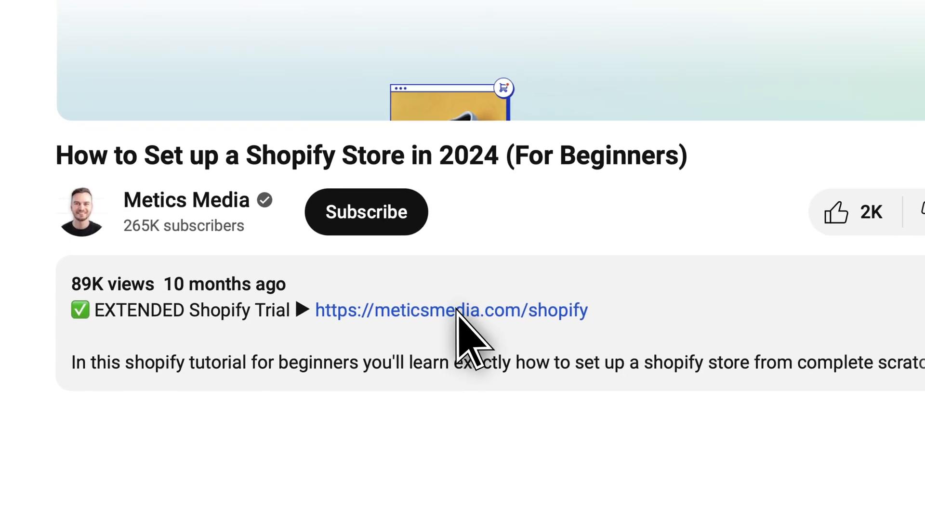
Step: Start the extended Shopify free trial with the account's email address and choose "I'm just starting" as the business stage
click(456, 310)
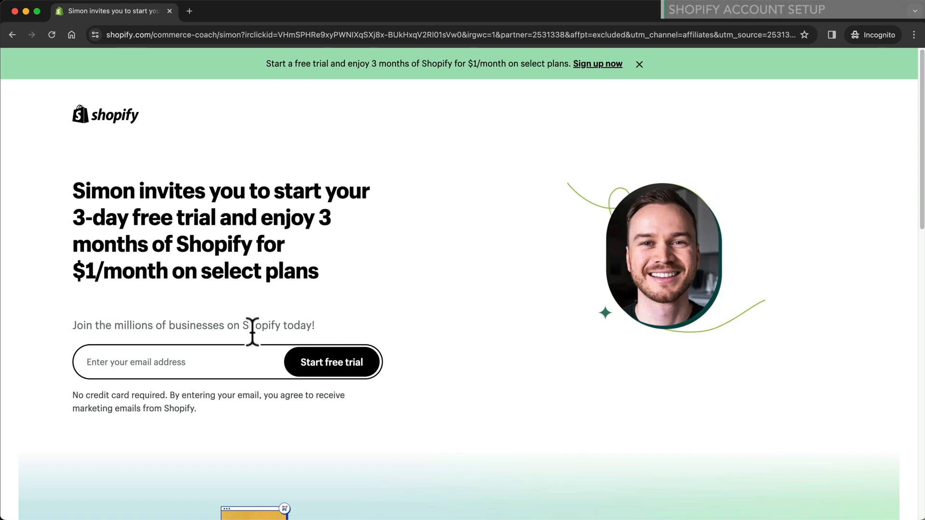
click(143, 359)
key(super+v)
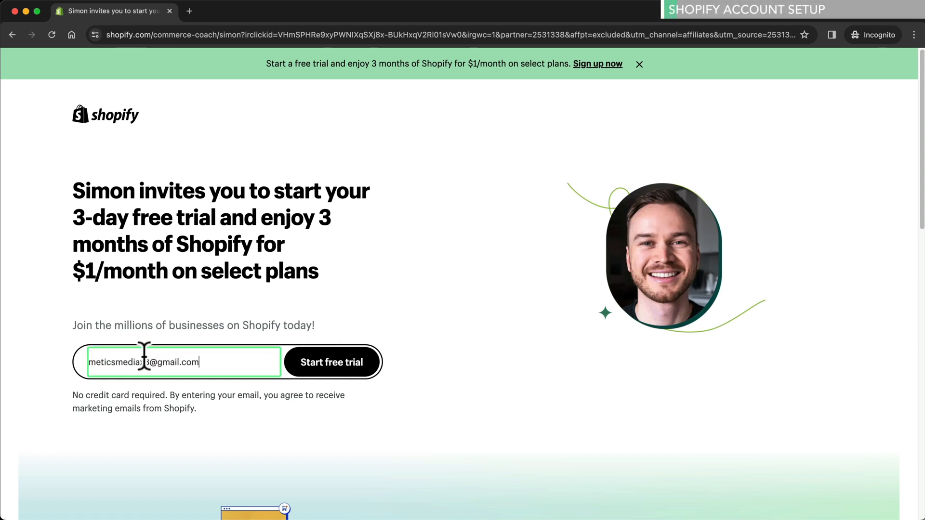
click(323, 362)
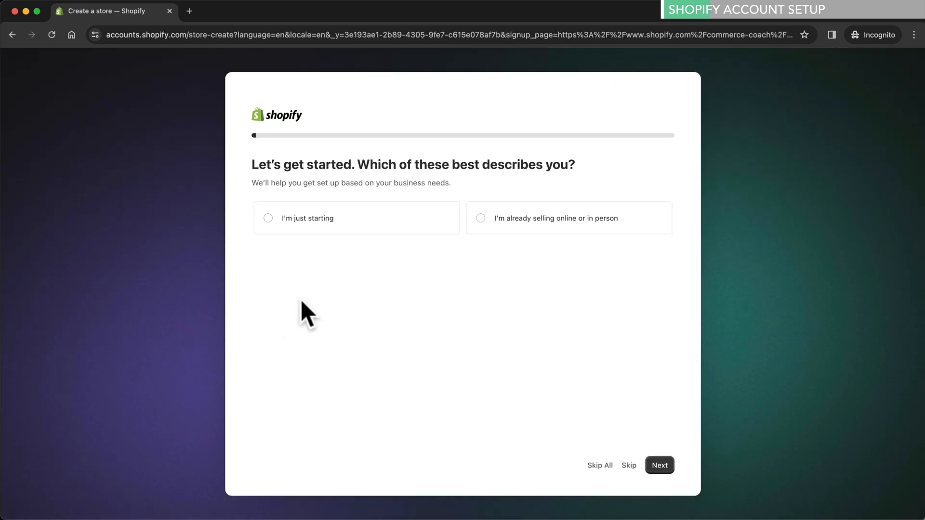
click(268, 217)
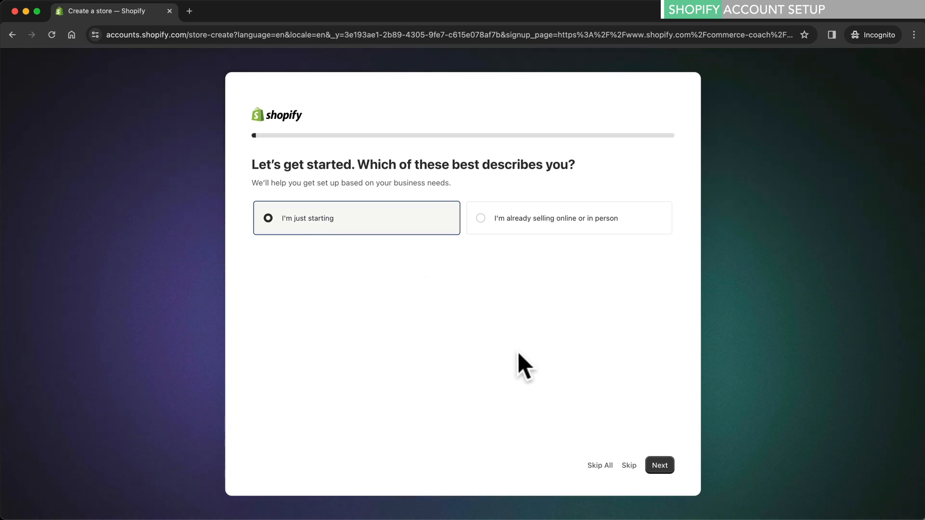
click(661, 465)
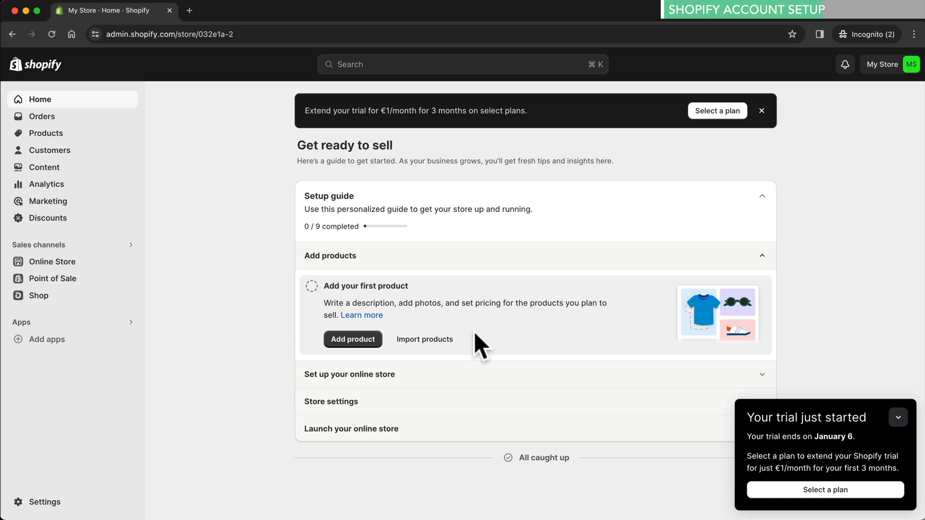
Step: Subscribe to the Basic plan with monthly billing by credit or debit card and confirm the business address
click(827, 491)
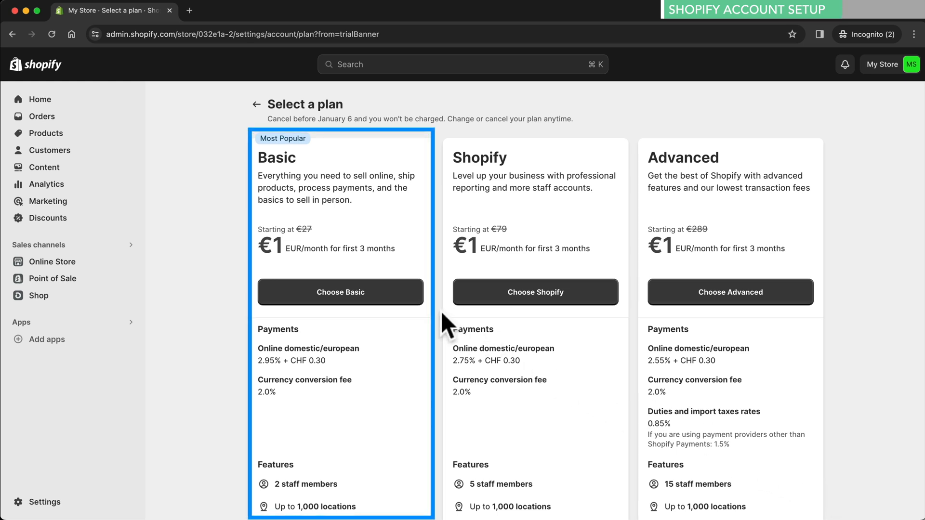
click(388, 292)
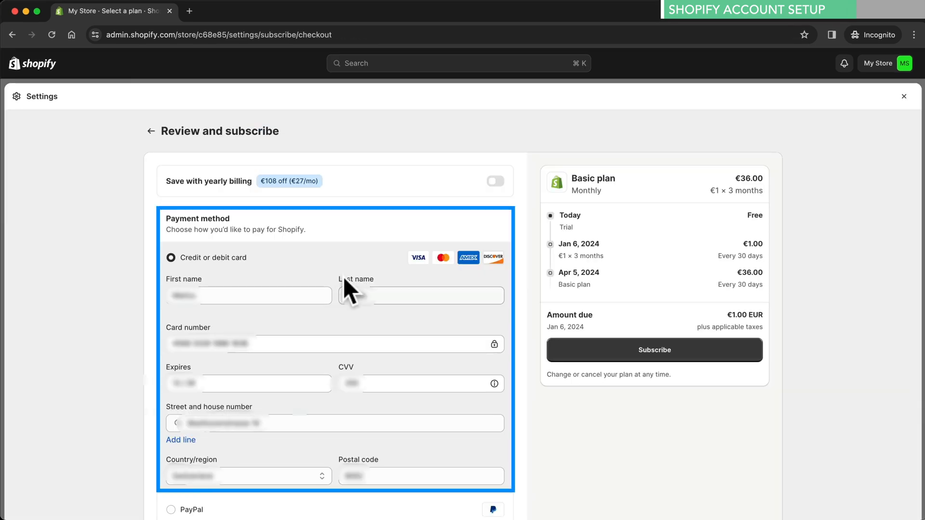
click(600, 350)
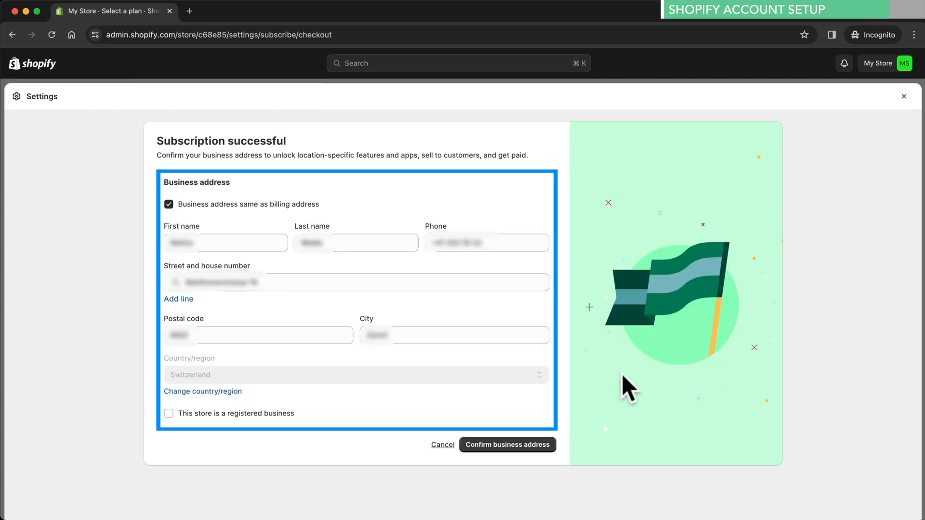
click(531, 445)
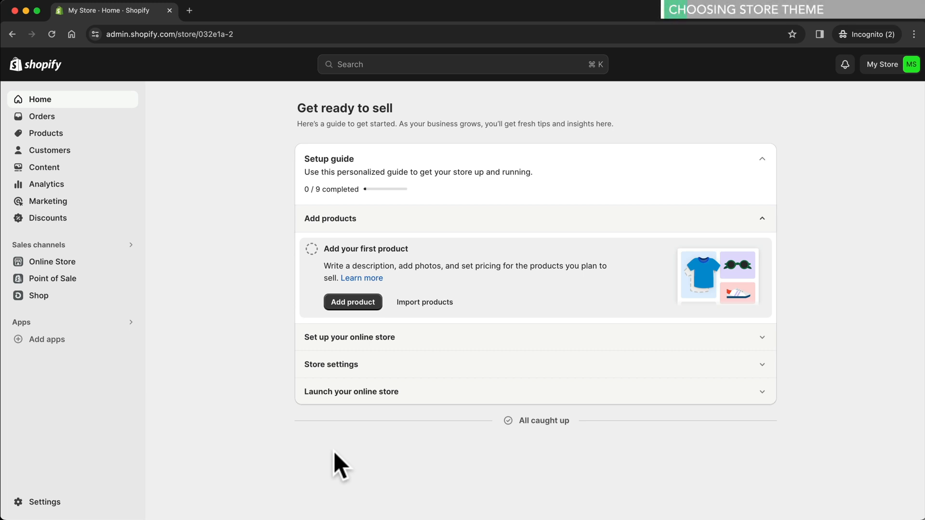
Step: Look through the popular free themes for the online store and open the current Dawn theme for customization
click(64, 277)
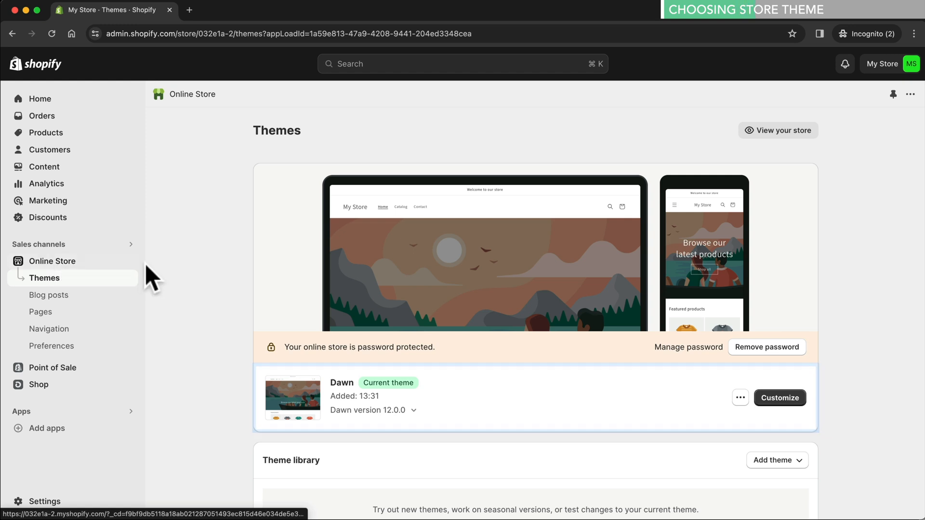
scroll(193, 257, down, 5)
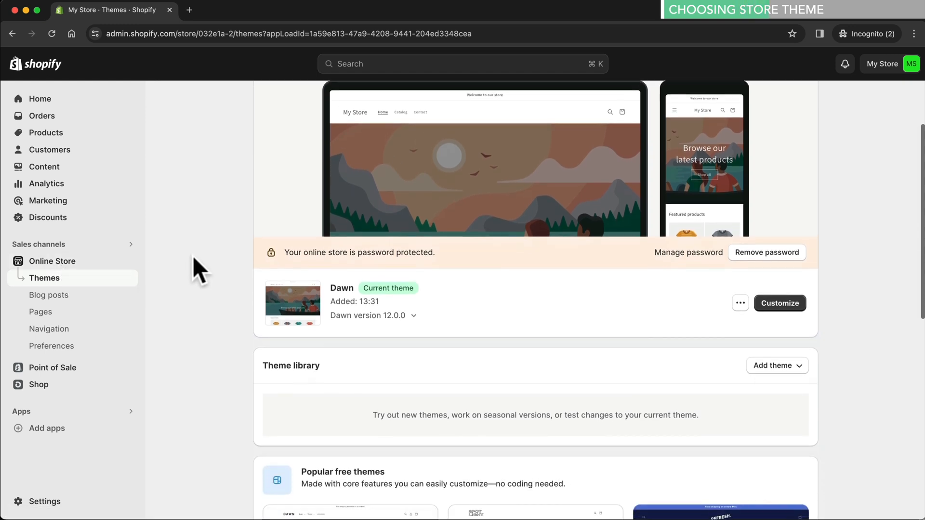
scroll(193, 257, down, 6)
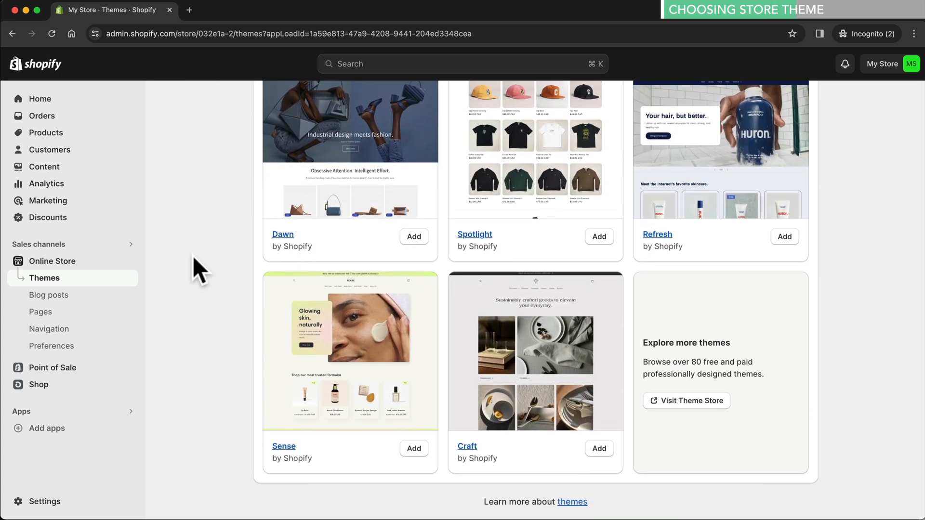
scroll(193, 256, up, 3)
scroll(193, 256, up, 8)
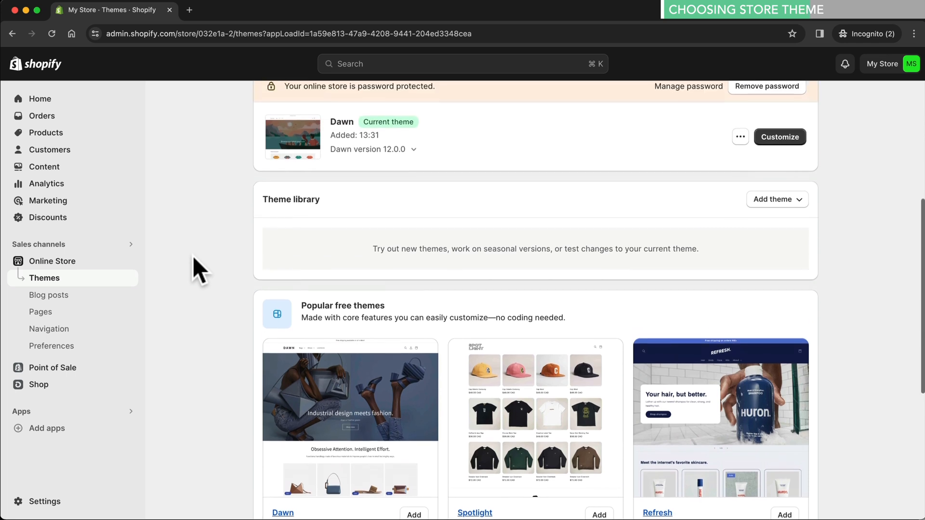
scroll(192, 256, up, 2)
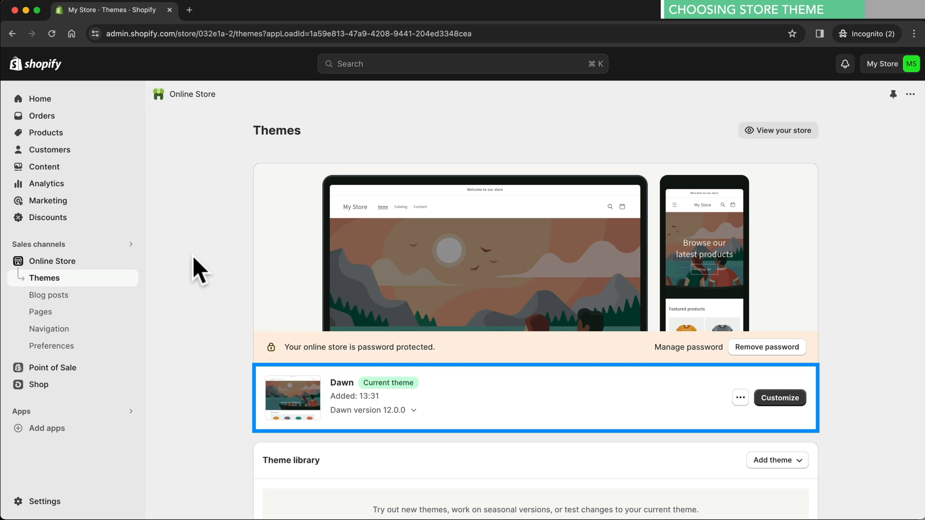
click(779, 399)
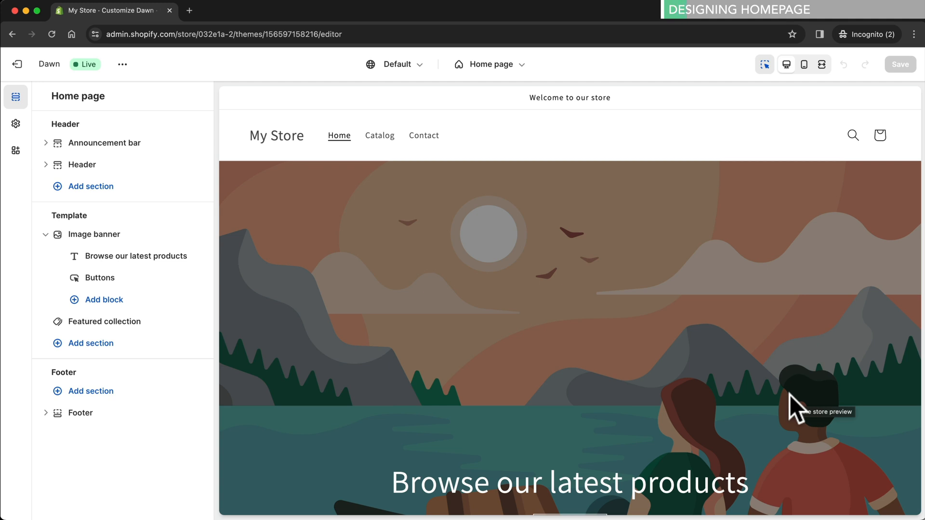
Step: Add the photo of the woman on the orange sofa as the image banner's first image and set the overlay opacity to 0%
click(585, 314)
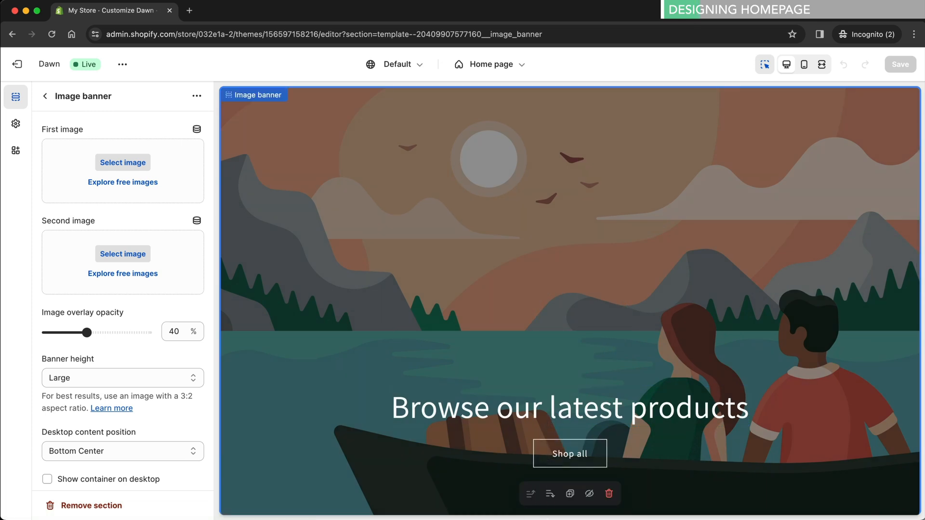
drag(268, 382, 159, 191)
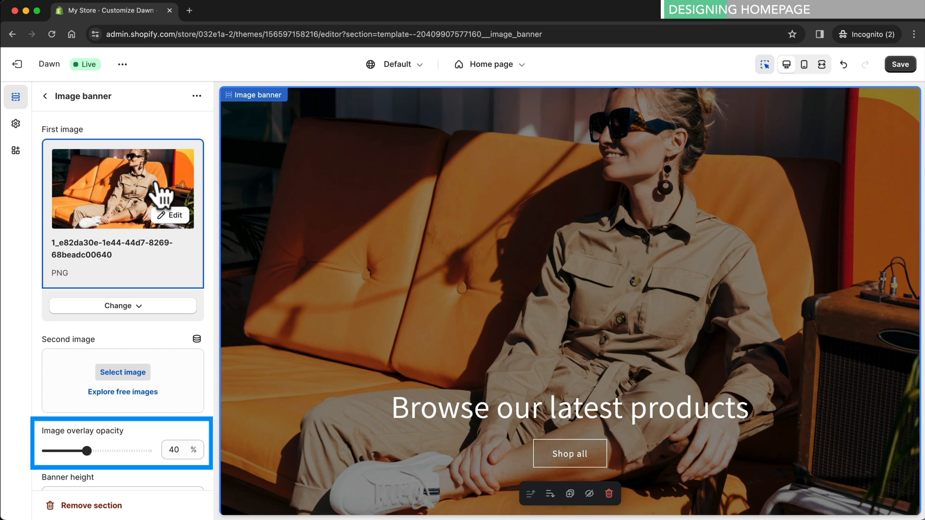
drag(87, 451, 36, 448)
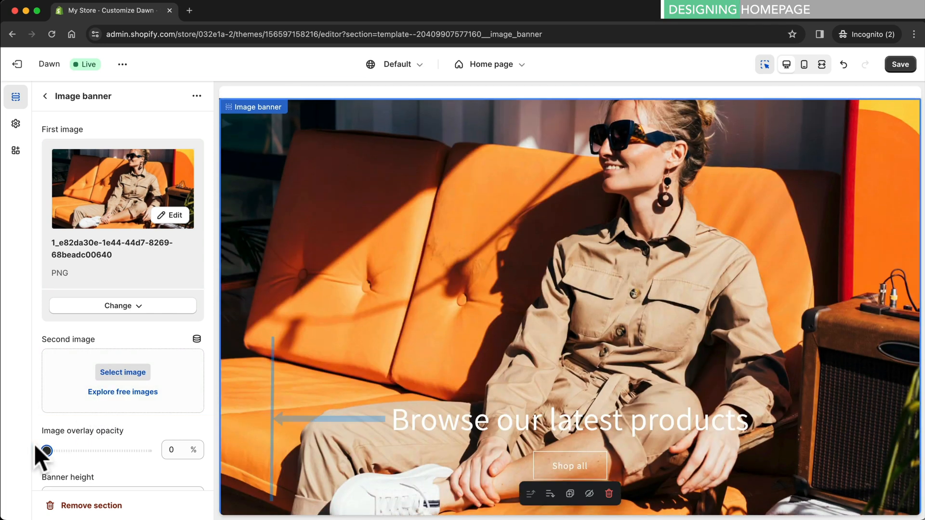
Step: Set the image banner's desktop content position to Bottom Left and its desktop content alignment to Left
scroll(47, 436, down, 8)
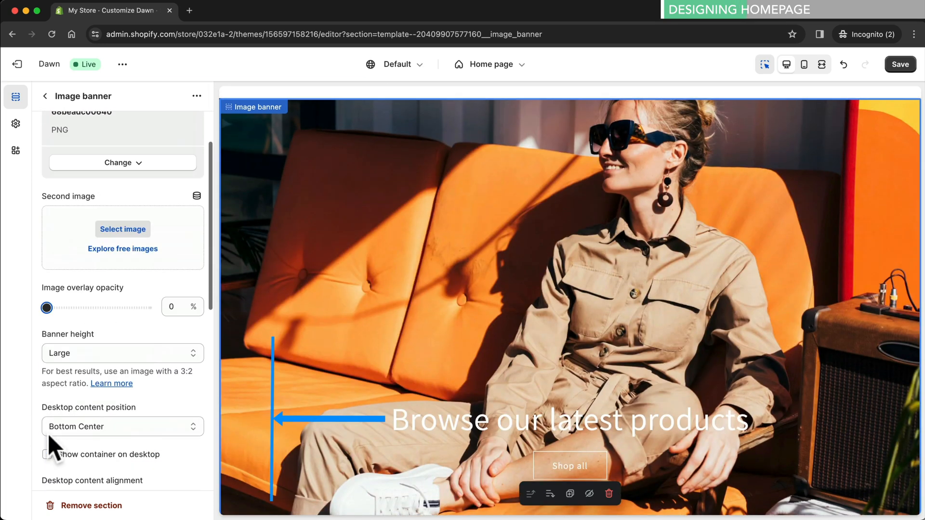
scroll(48, 434, down, 3)
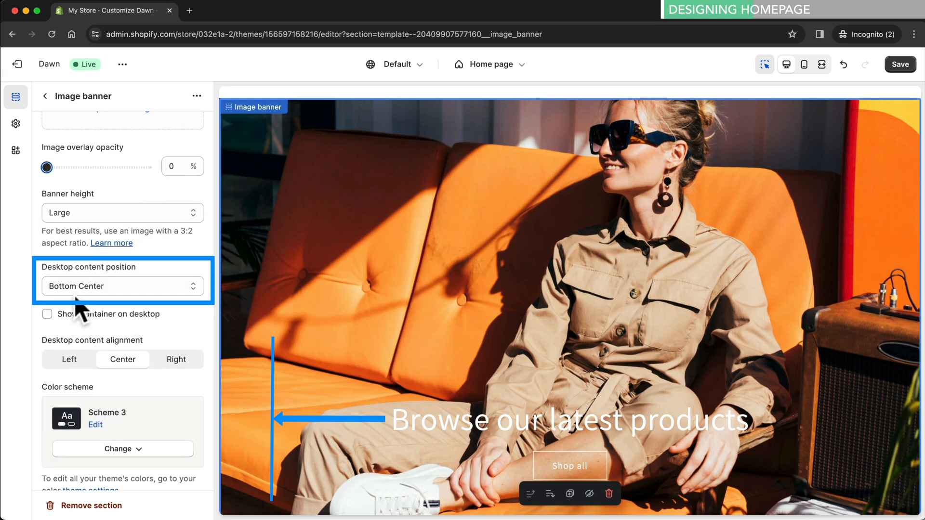
click(82, 292)
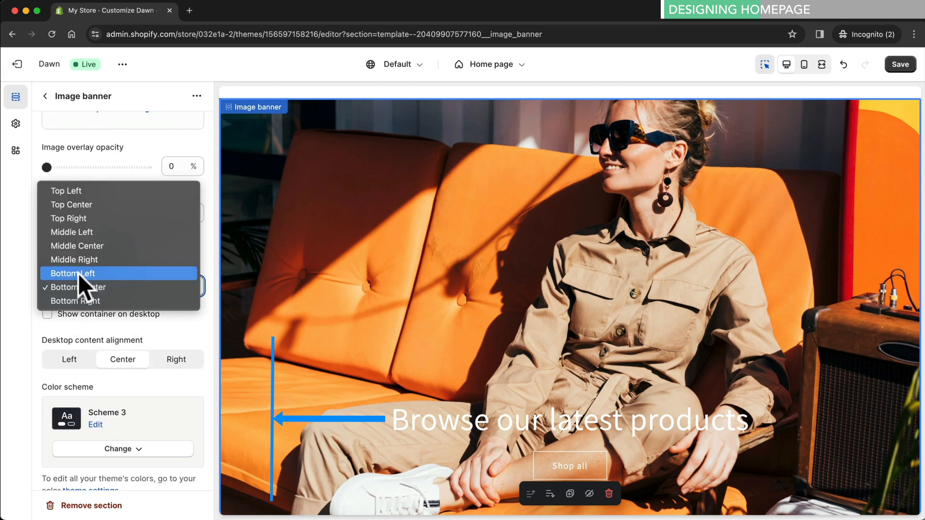
click(78, 273)
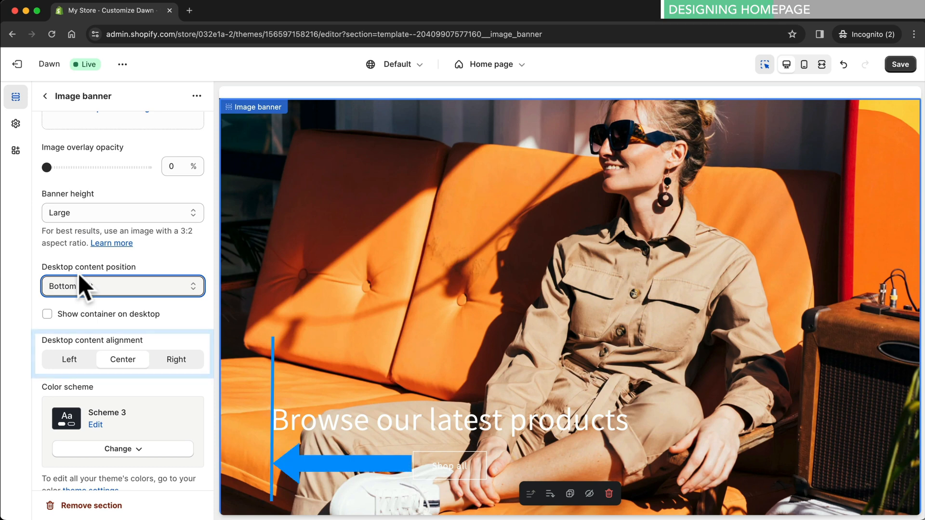
click(65, 364)
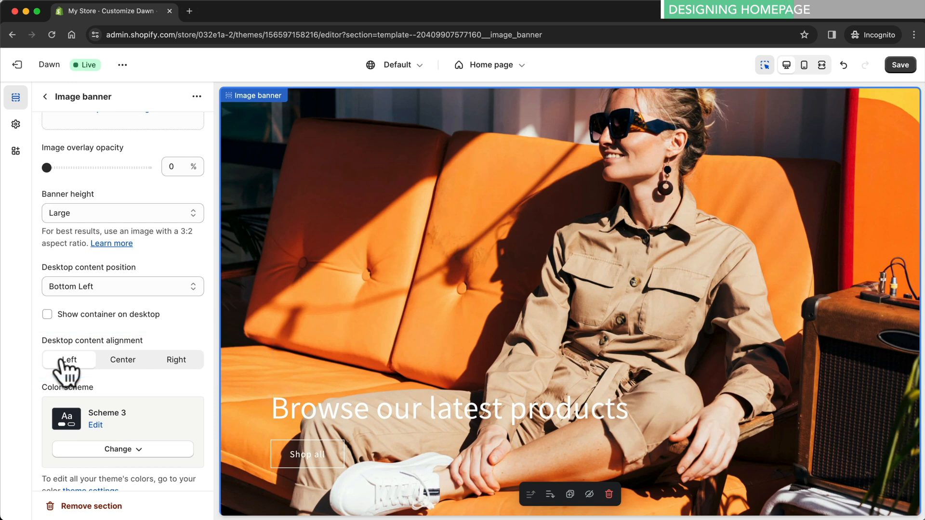
Step: Change the banner heading to "Where elegance meets trend." and set the heading size to Small
click(294, 402)
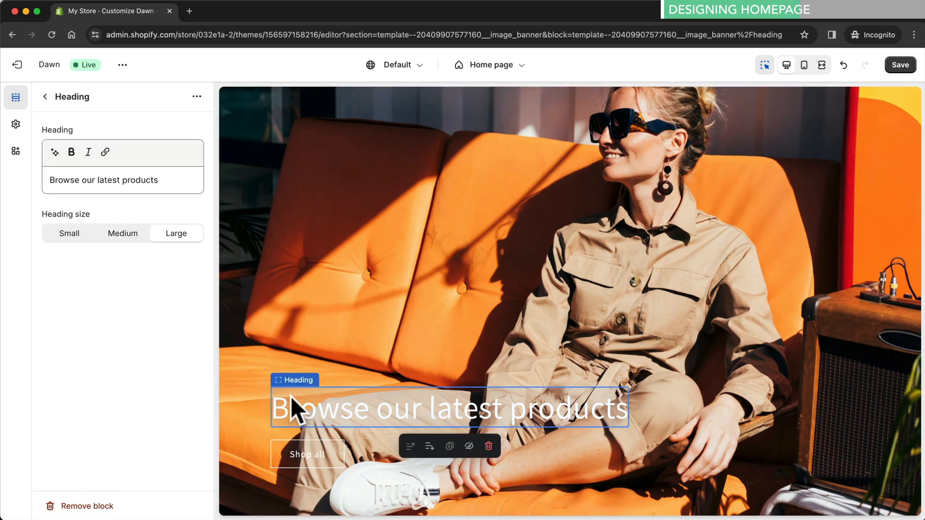
drag(182, 179, 51, 180)
text(Where elegance meets trend.)
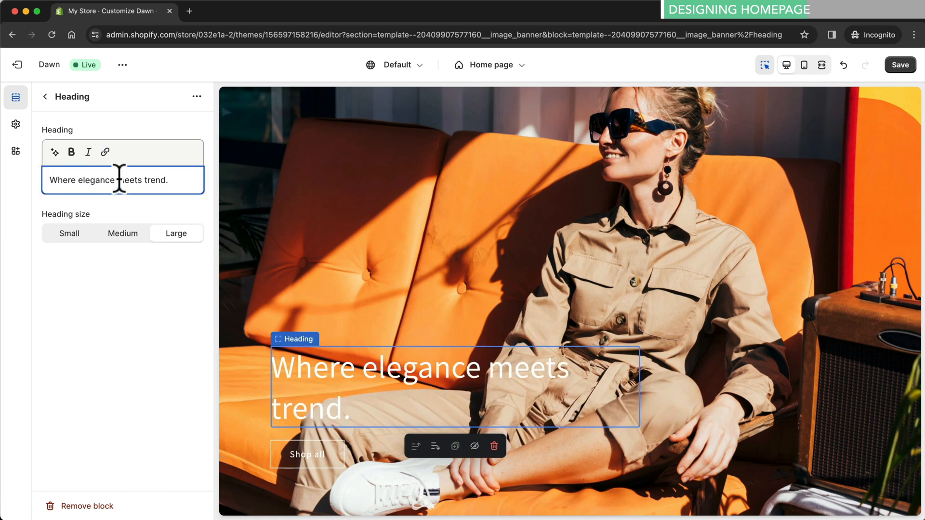
click(71, 235)
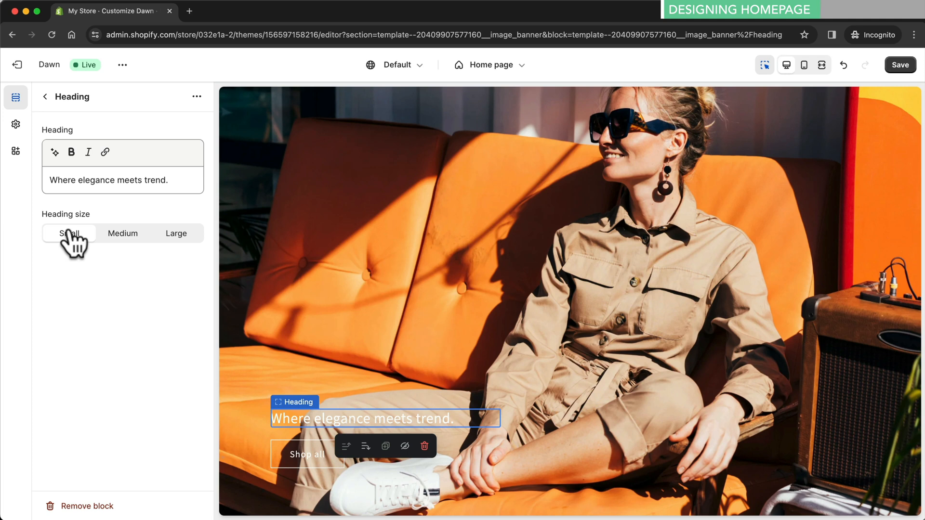
Step: Label the first banner button "Shop now", link it to All products and turn off its outline style
click(301, 455)
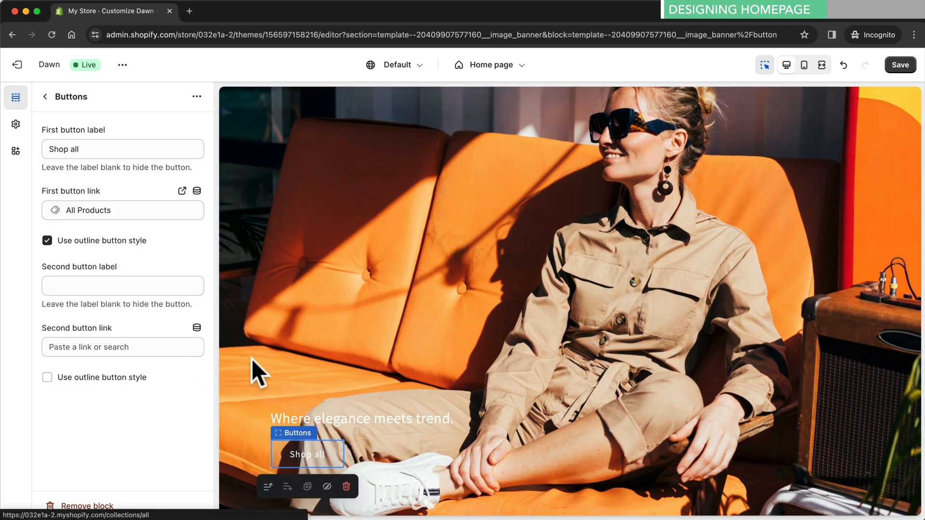
double_click(74, 149)
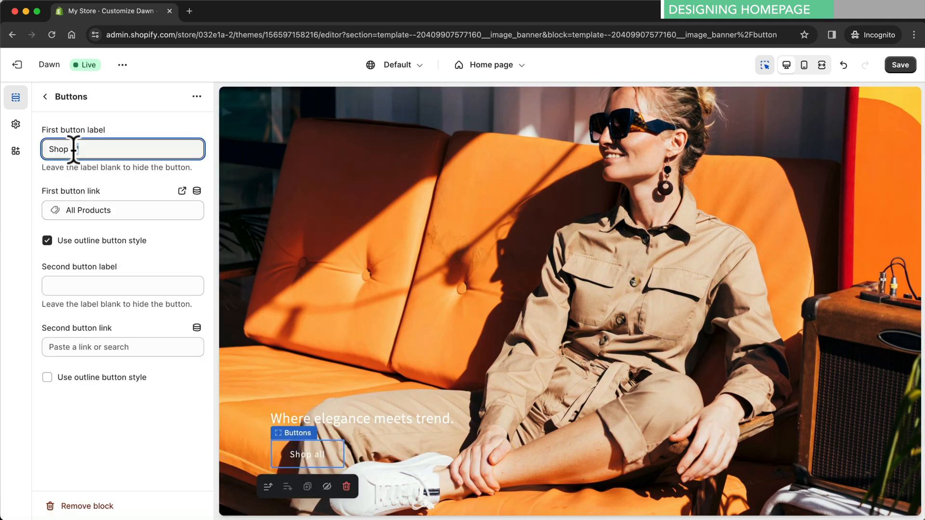
text(now)
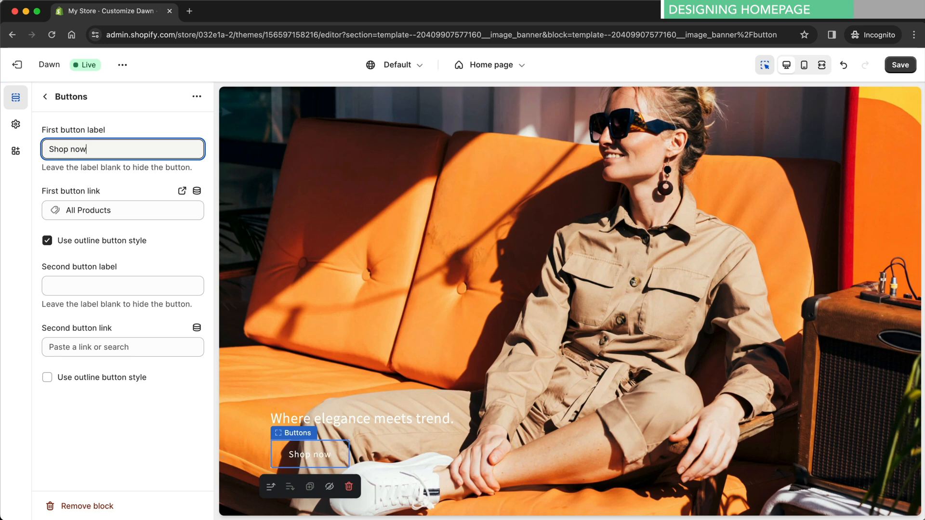
click(92, 208)
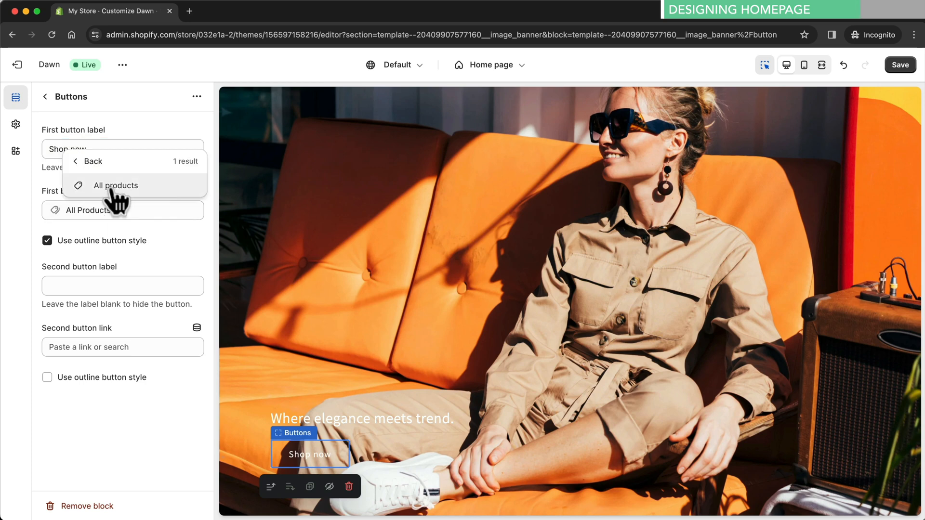
click(112, 188)
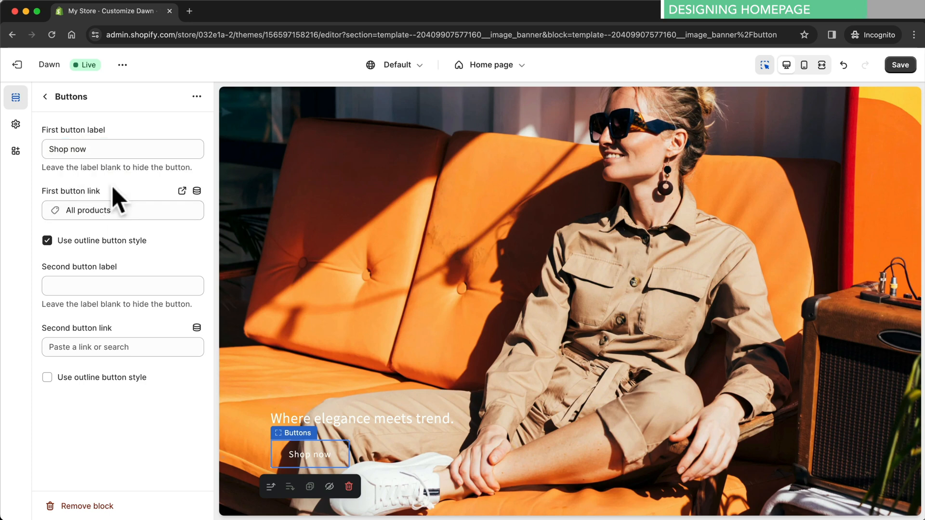
click(48, 241)
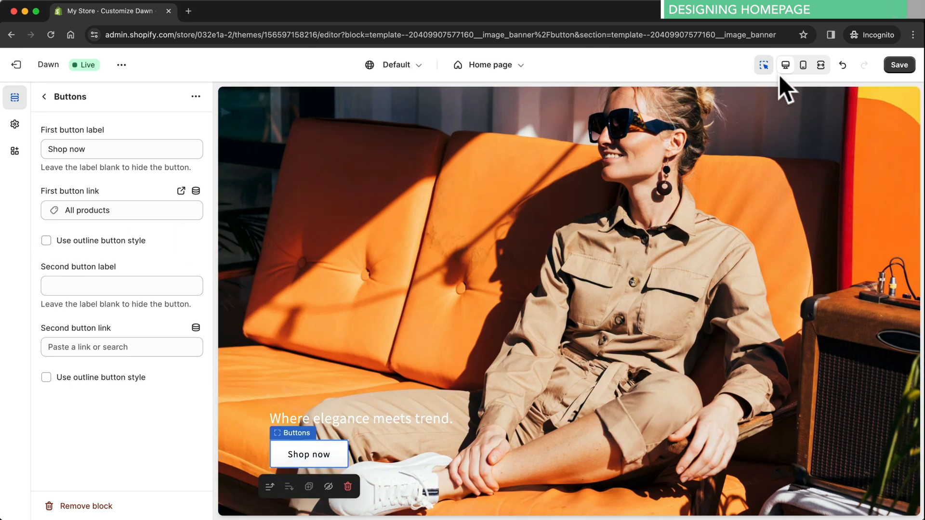
Step: Check the home page in the mobile preview, return to the desktop preview and examine the Featured products section
click(803, 66)
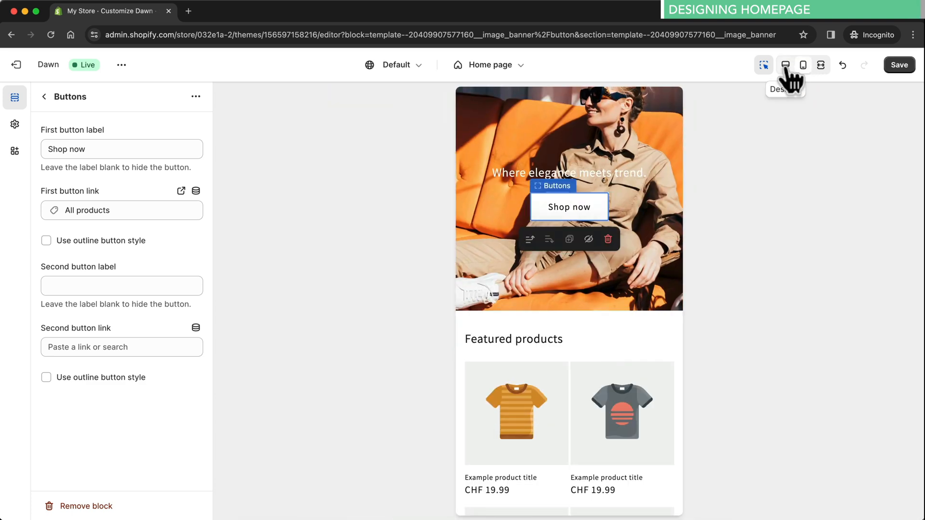
click(785, 65)
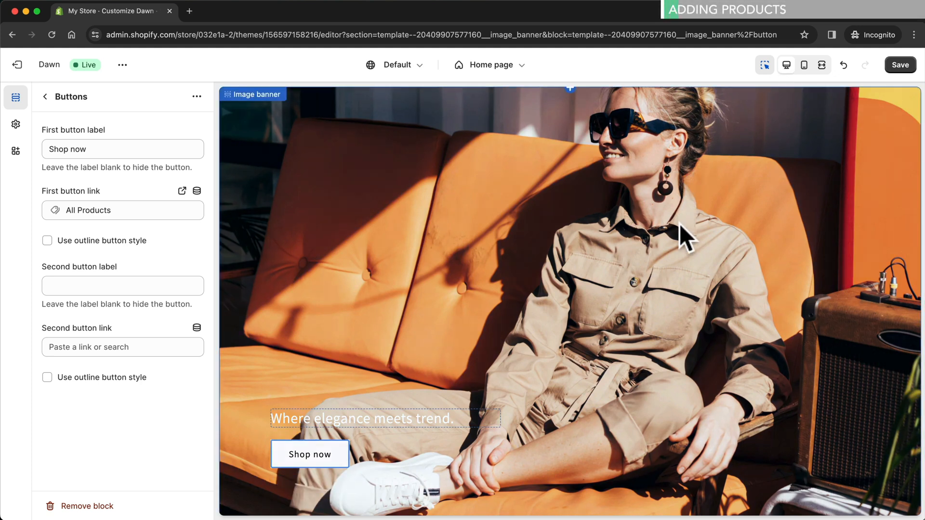
scroll(686, 291, down, 3)
scroll(686, 291, down, 5)
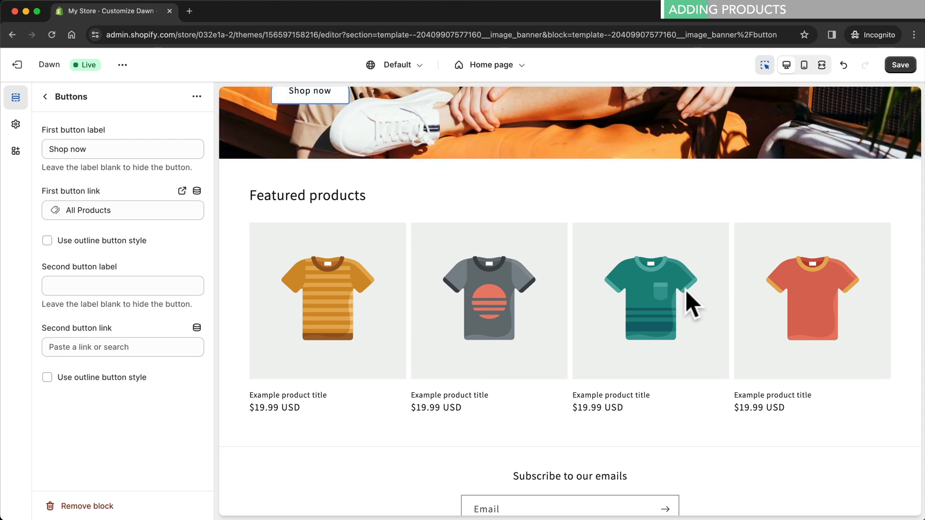
Step: Save the home page changes and open the theme editor's exit link to the store admin in a separate browser tab
click(899, 65)
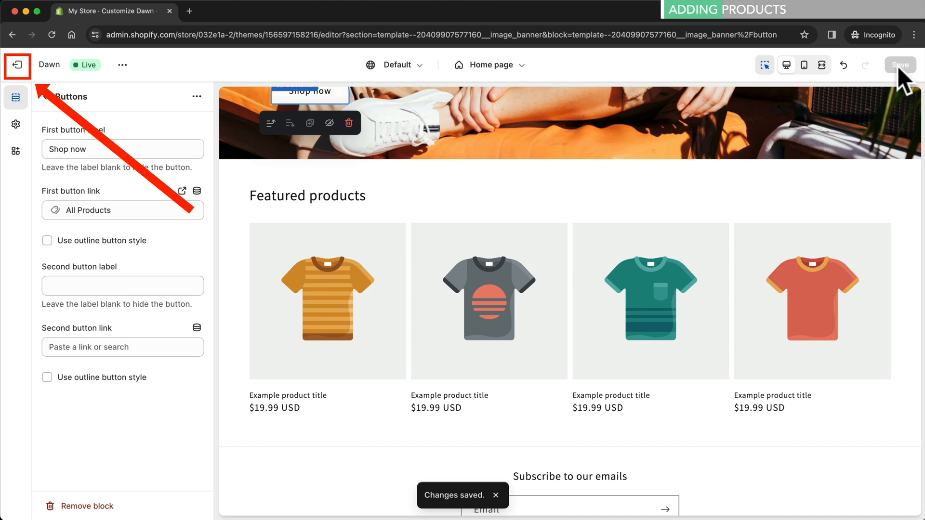
right_click(18, 66)
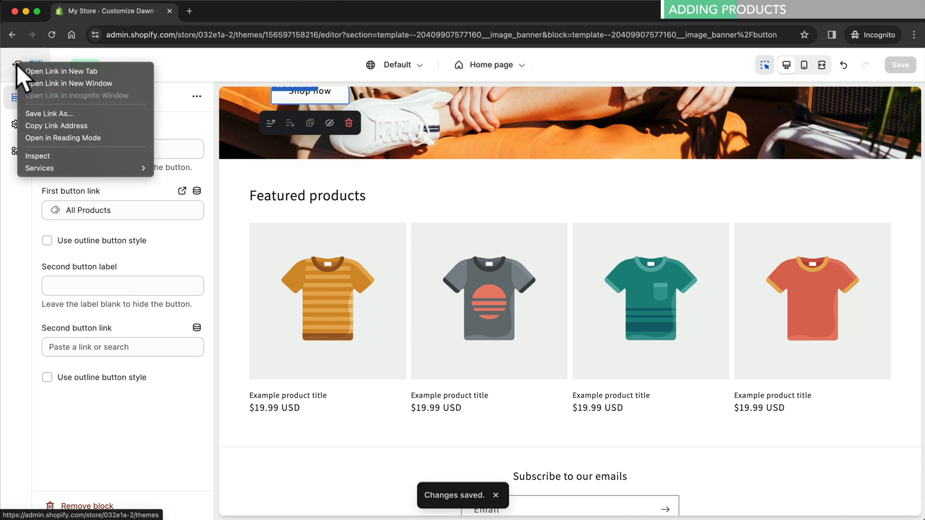
click(25, 71)
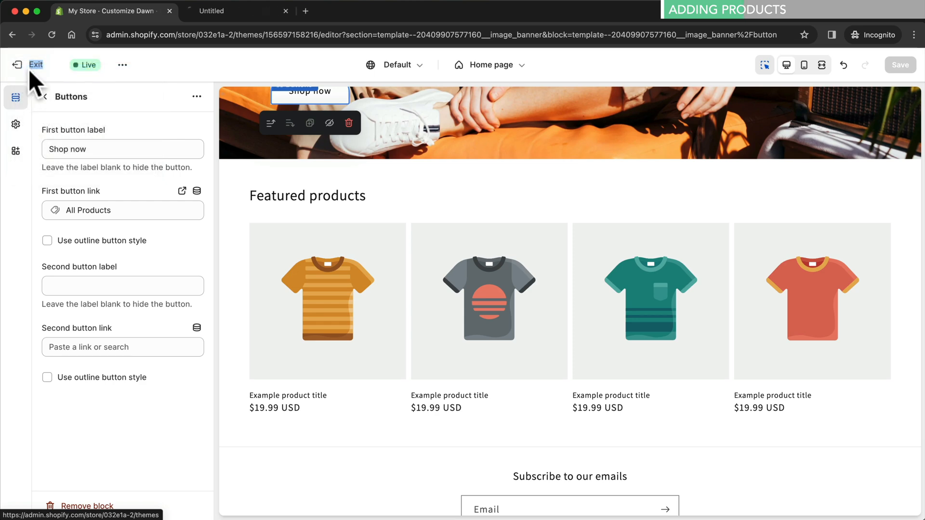
click(230, 10)
click(169, 10)
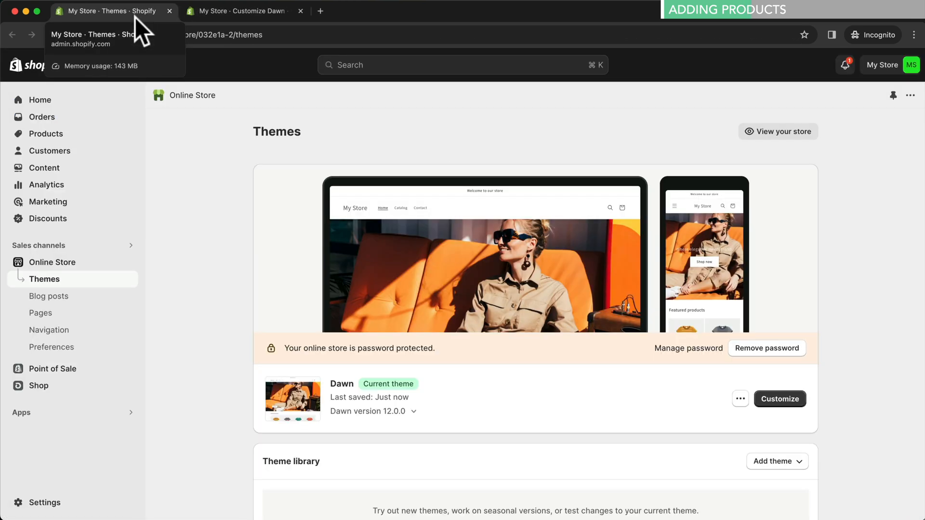
Step: Start a new product in the store admin and title it "Hoodie"
click(58, 138)
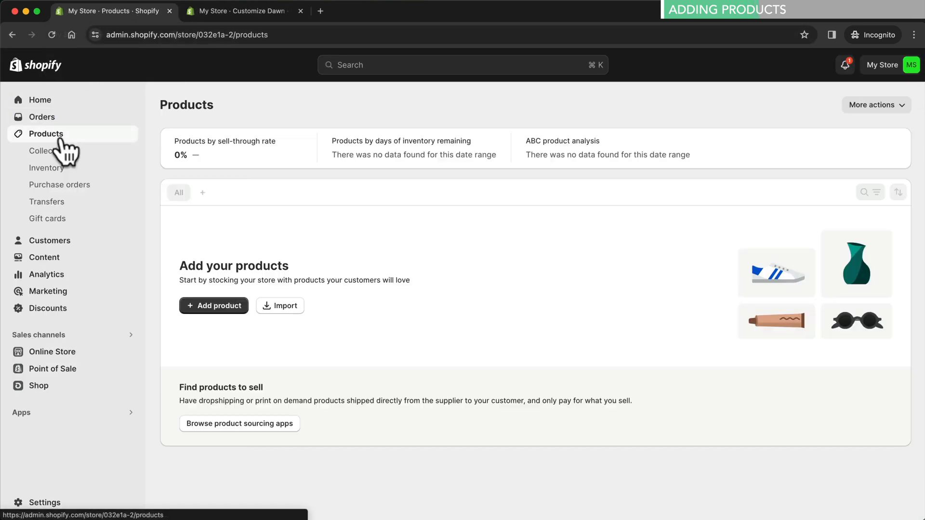
click(227, 307)
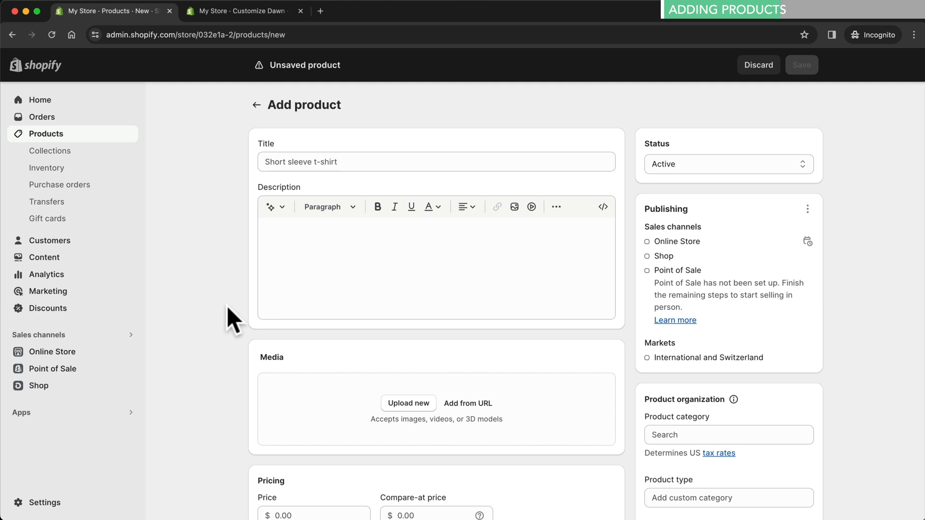
click(315, 163)
text(Hoodie)
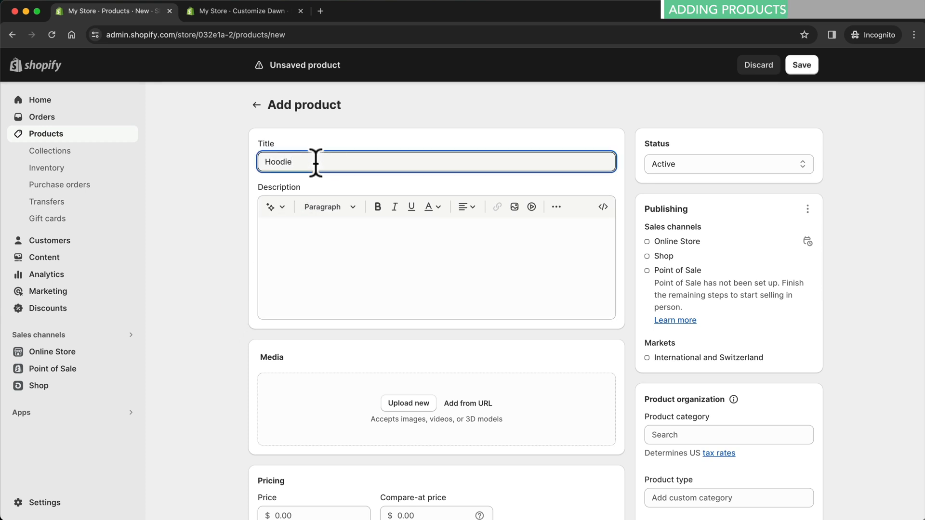
click(326, 233)
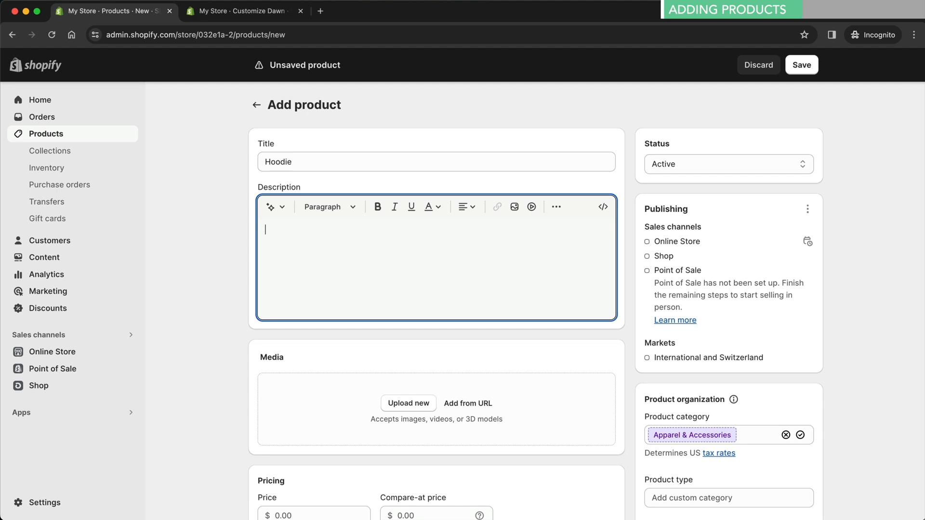
Step: Add the three hoodie images to the product's media and set its price to $99
drag(554, 519, 514, 400)
scroll(513, 400, down, 5)
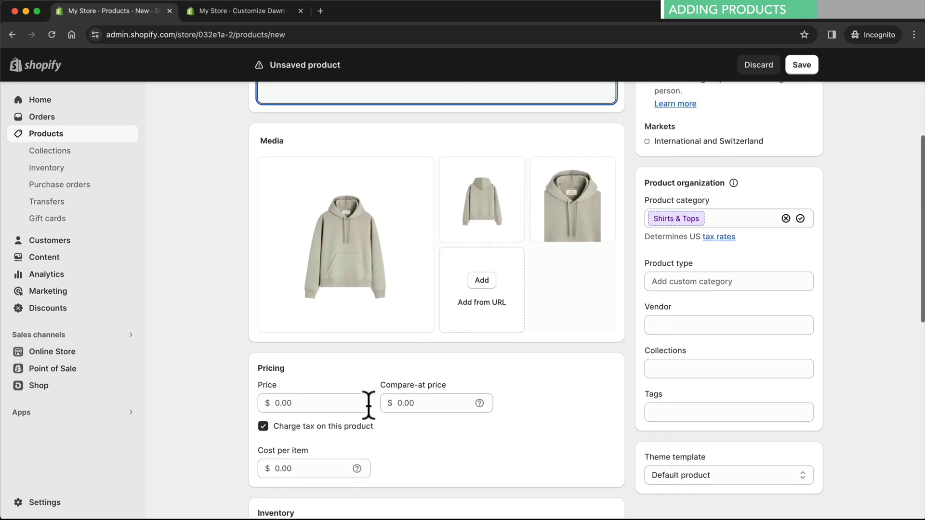
click(336, 407)
text(99)
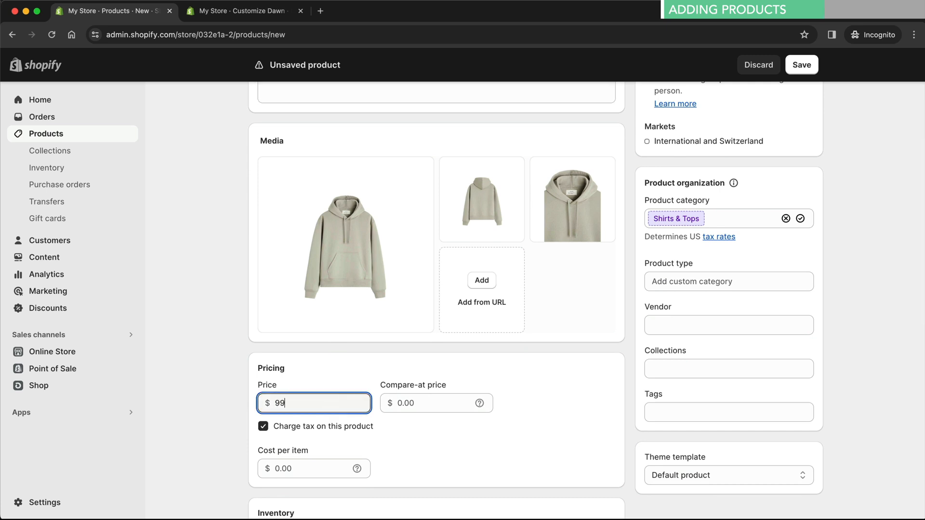
Step: Check the inventory, shipping and variant sections, save the Hoodie product and return to the product list
scroll(336, 407, down, 6)
scroll(436, 299, down, 3)
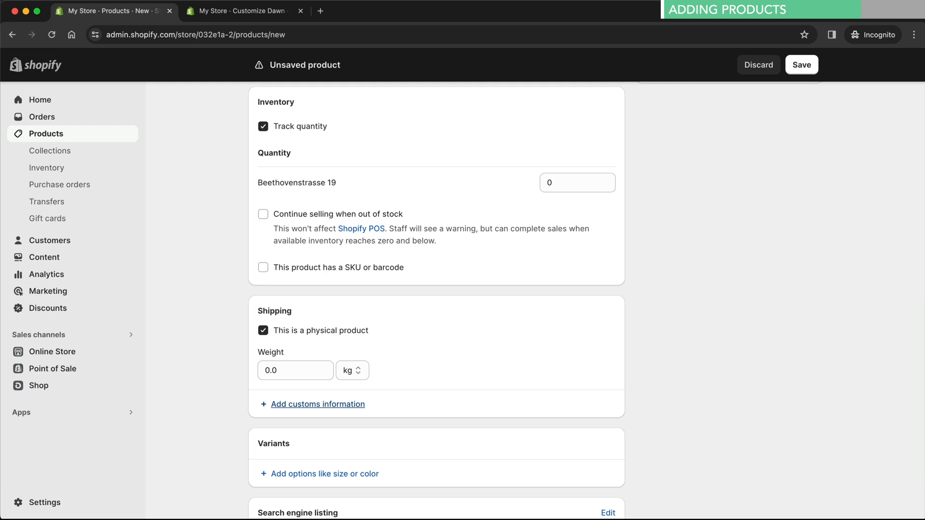
click(811, 64)
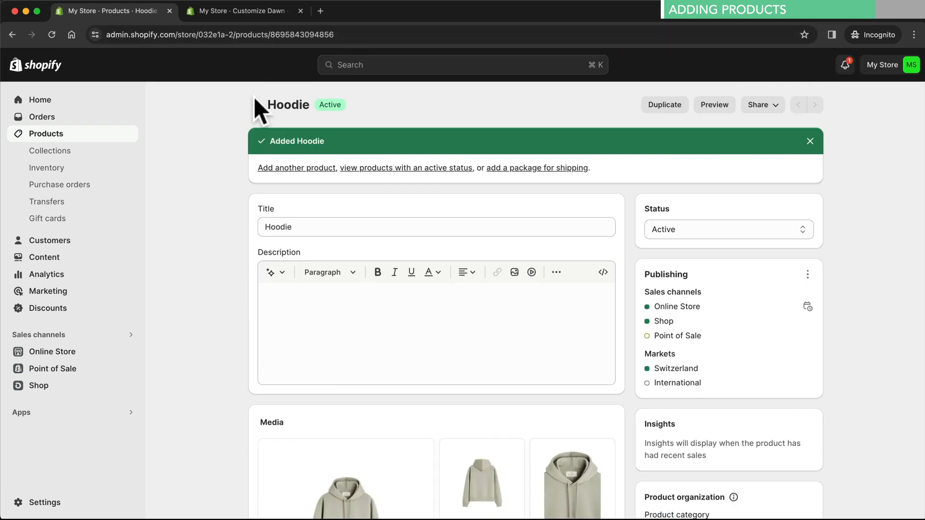
click(255, 106)
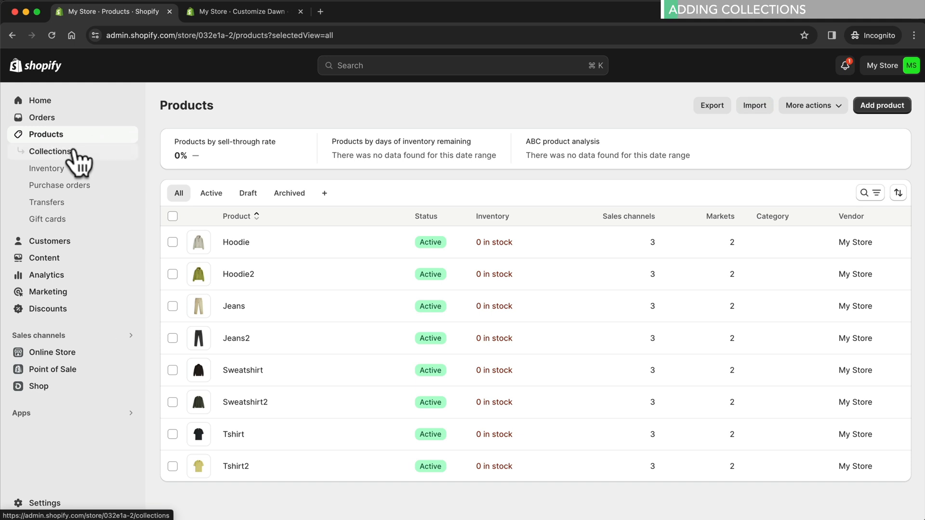
Step: Delete the default "Home page" collection from the store's collections
click(73, 152)
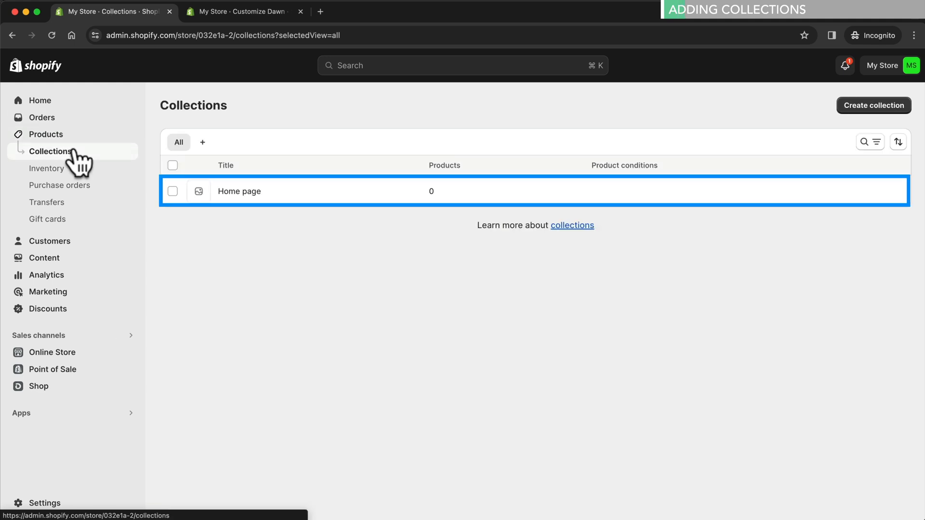
click(173, 191)
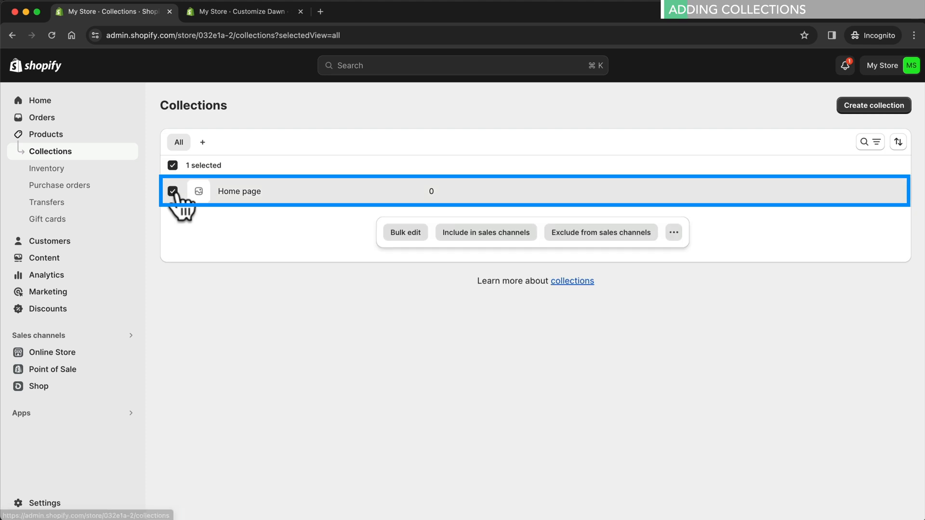
click(673, 233)
click(656, 257)
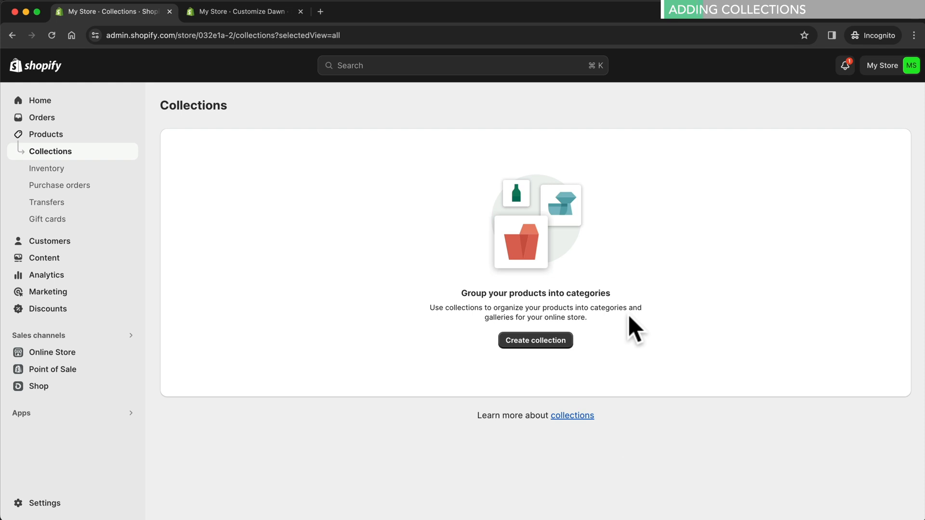
Step: Create a manual collection titled "Women" with the model photo as its image, save it and return to the collections list
click(554, 341)
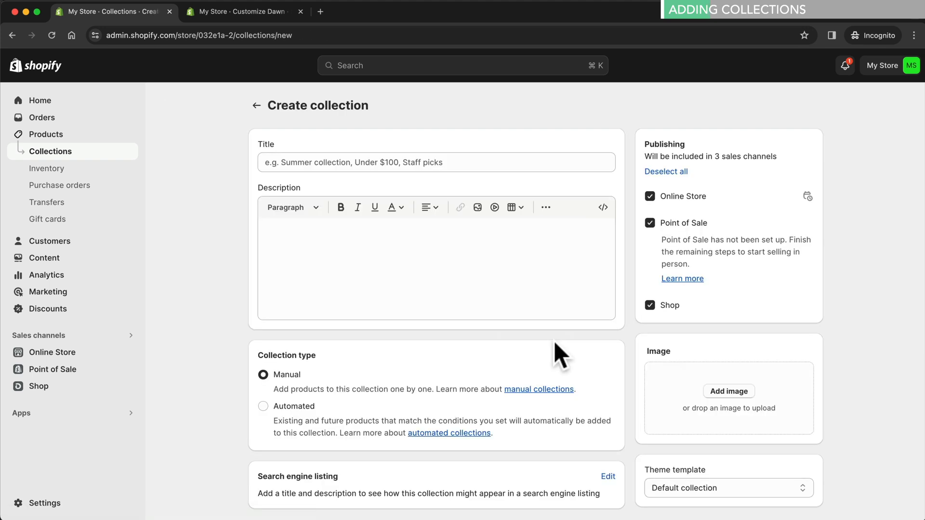
click(407, 163)
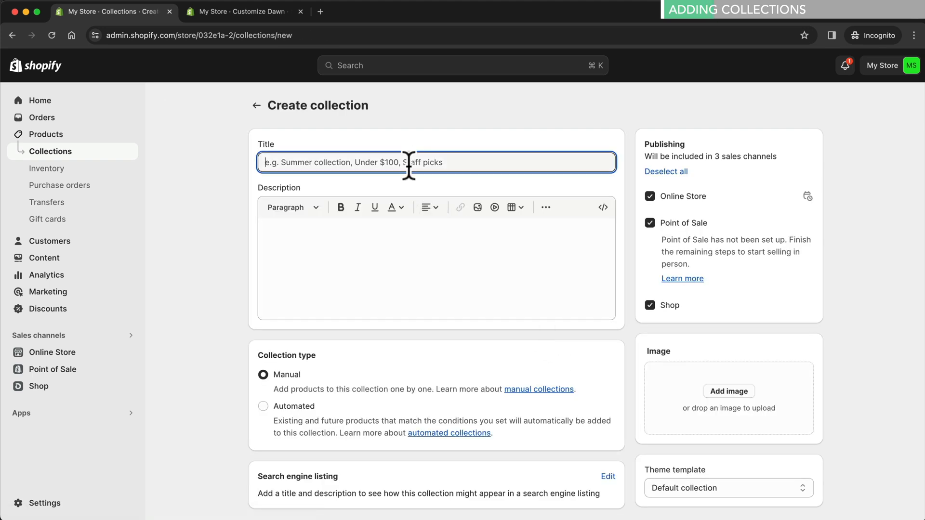
text(Women)
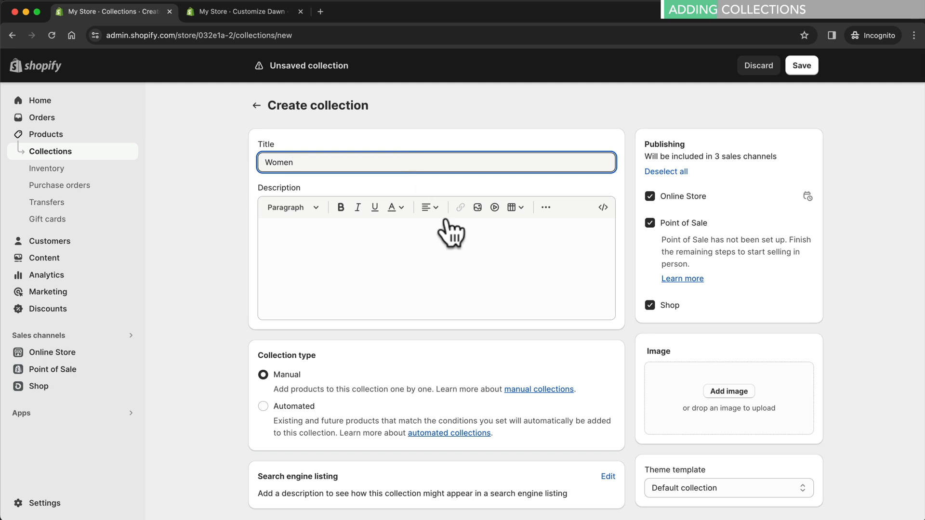
drag(679, 519, 723, 403)
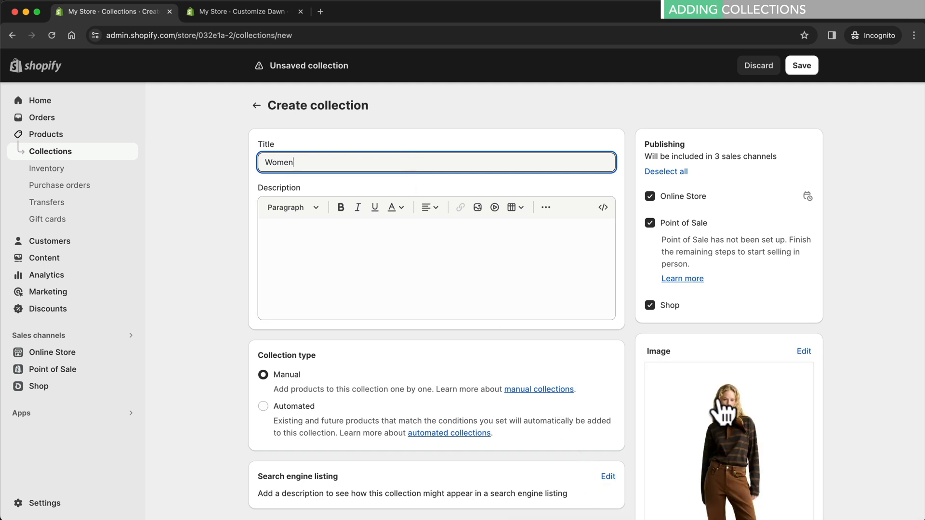
click(801, 66)
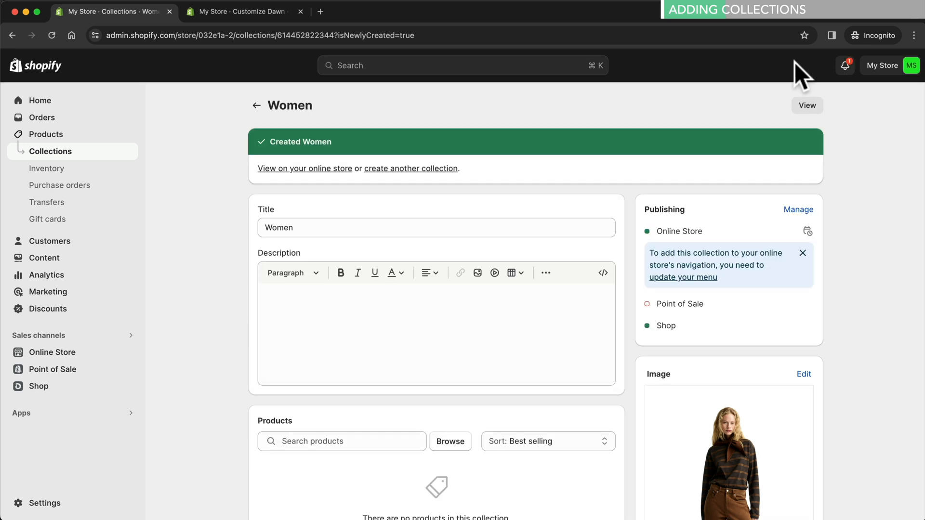
click(254, 106)
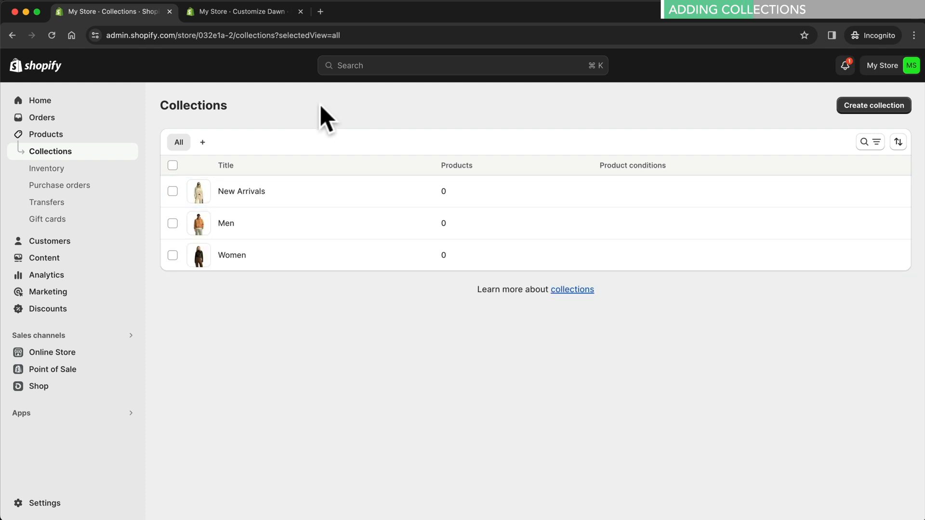
Step: Add the Hoodie, Jeans, Sweatshirt and Tshirt products to the Men collection in one bulk action
click(73, 135)
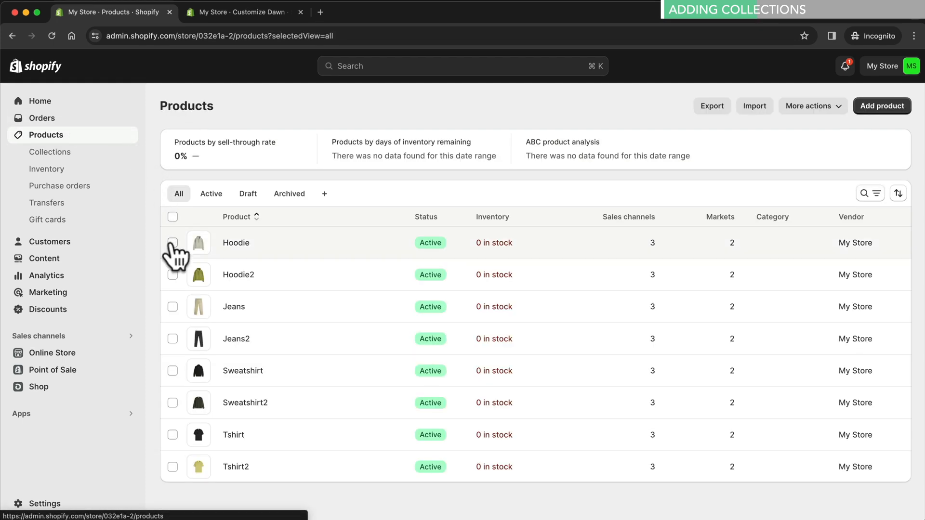
click(172, 243)
click(173, 307)
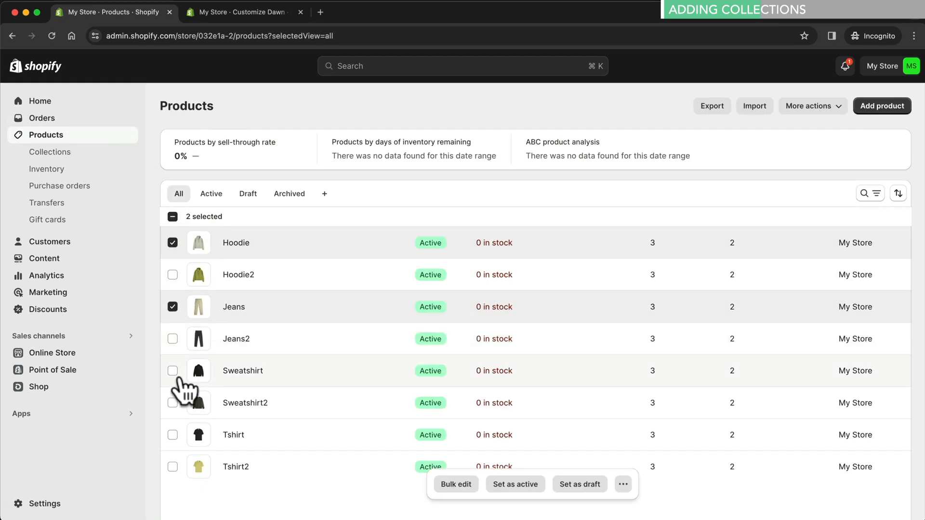
click(172, 371)
click(173, 435)
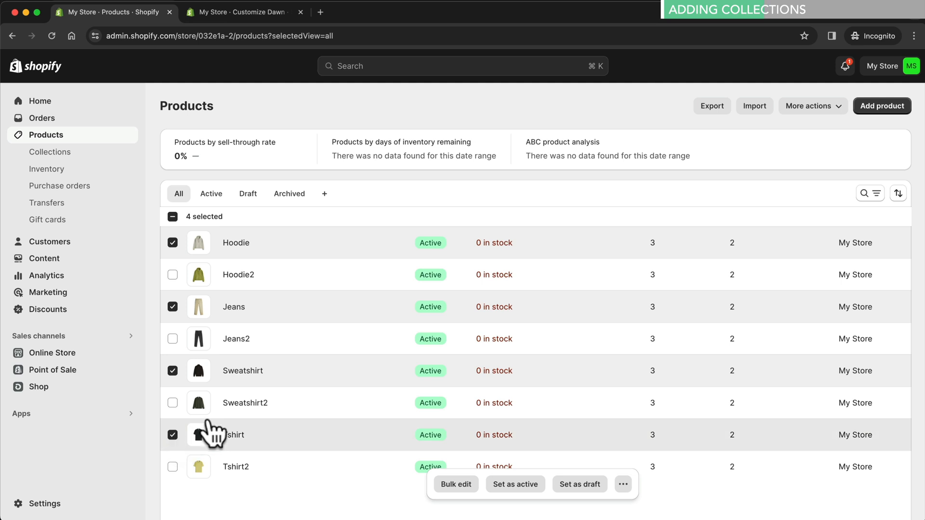
click(623, 485)
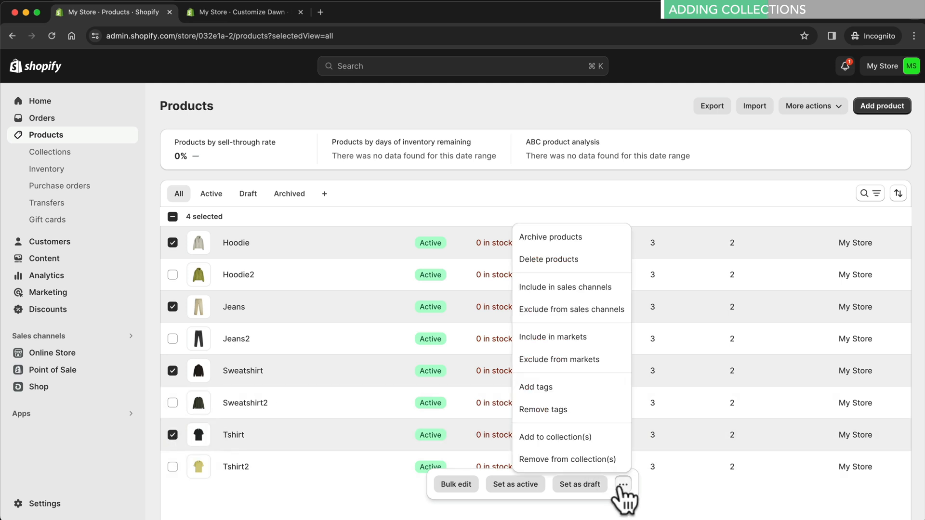
click(594, 438)
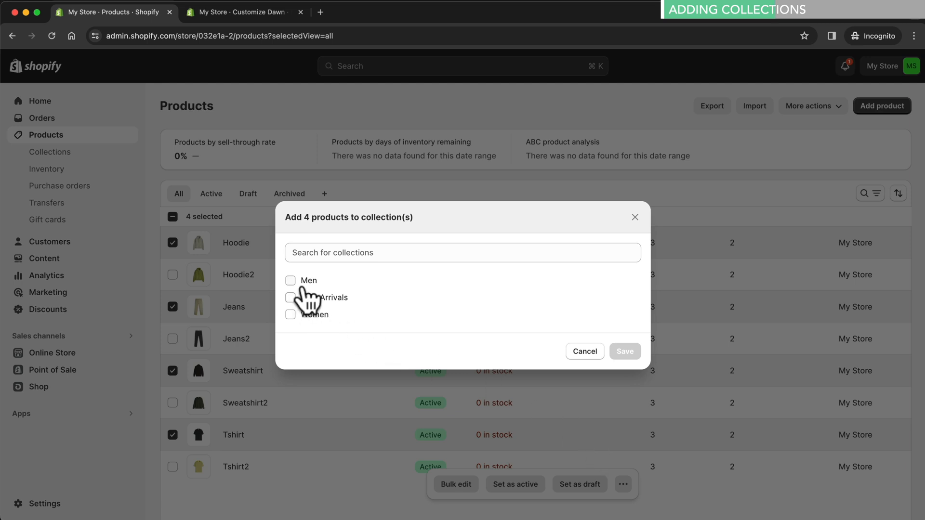
click(303, 281)
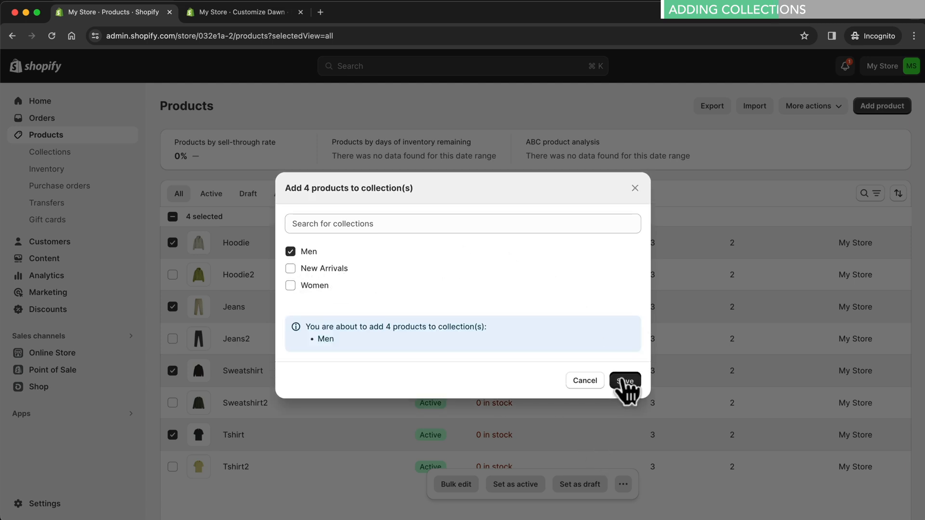
click(625, 381)
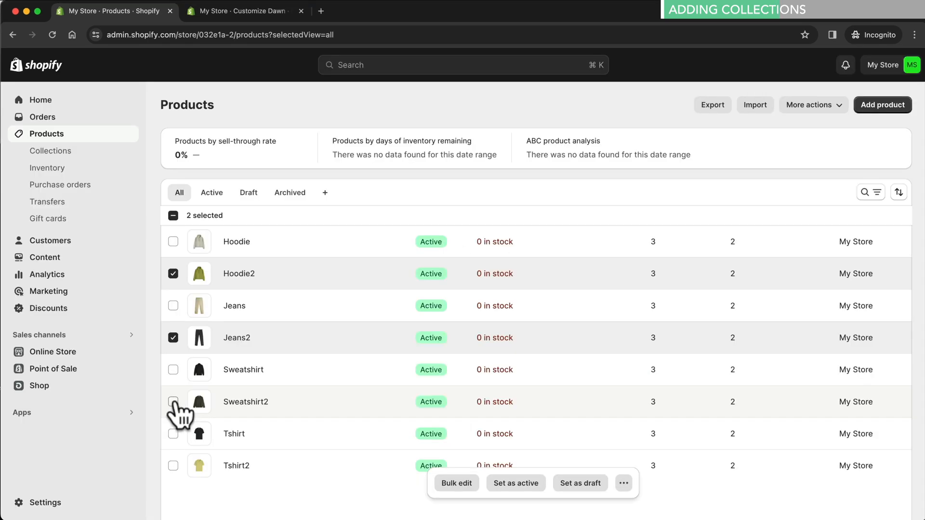
Step: Select Sweatshirt2 and Tshirt2 alongside Hoodie2 and Jeans2 and add the four products to a collection
click(173, 402)
click(173, 465)
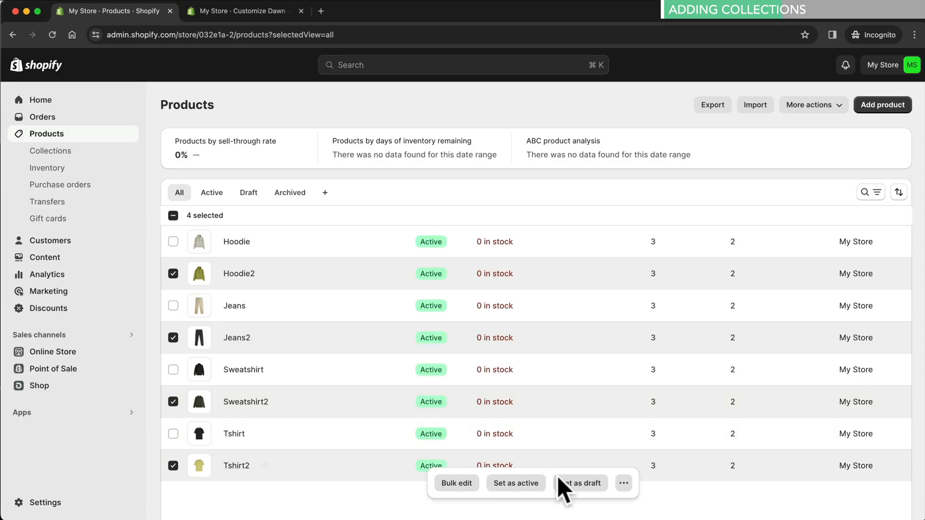
click(624, 483)
click(586, 437)
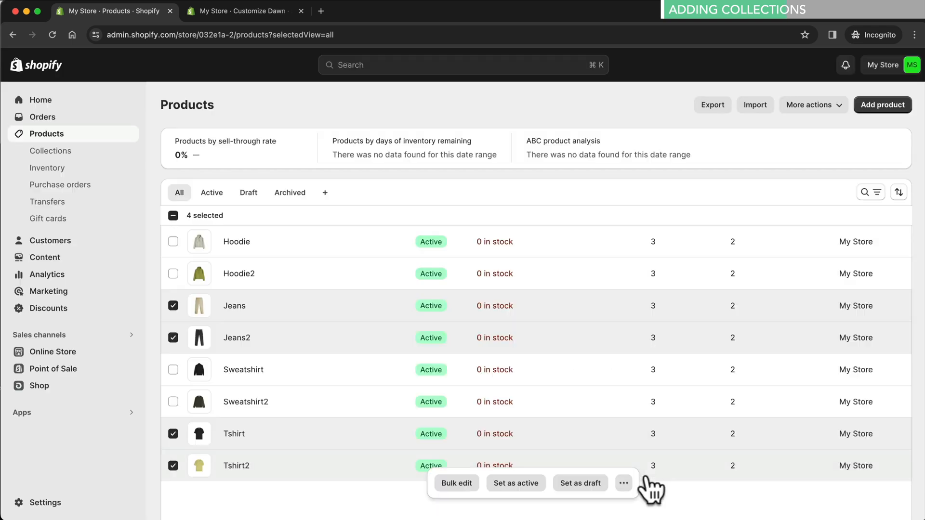
Step: Add the selected Jeans, Jeans2, Tshirt and Tshirt2 products to the New Arrivals collection
click(624, 483)
click(598, 438)
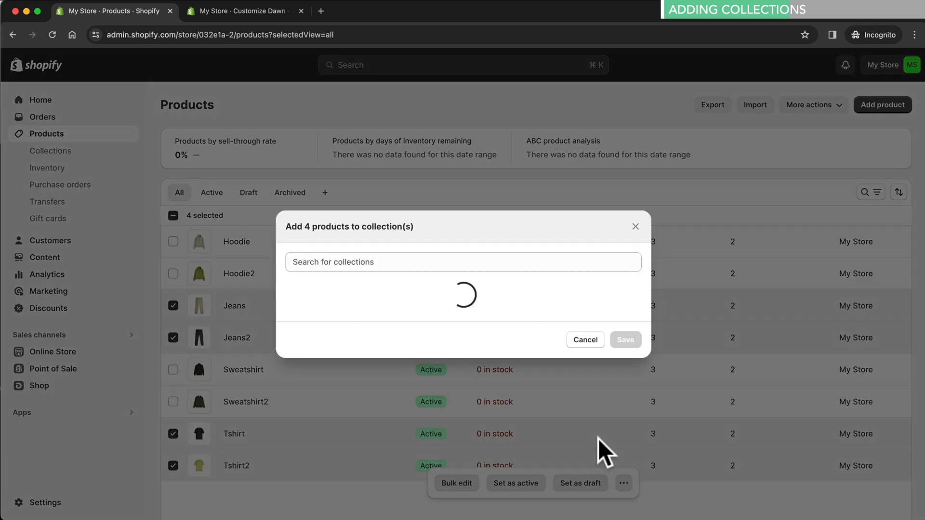
click(324, 298)
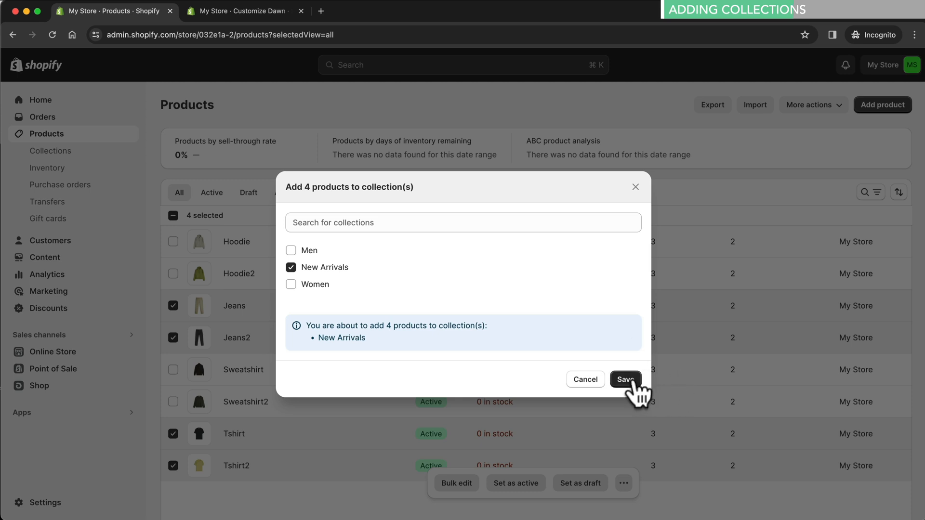
click(626, 379)
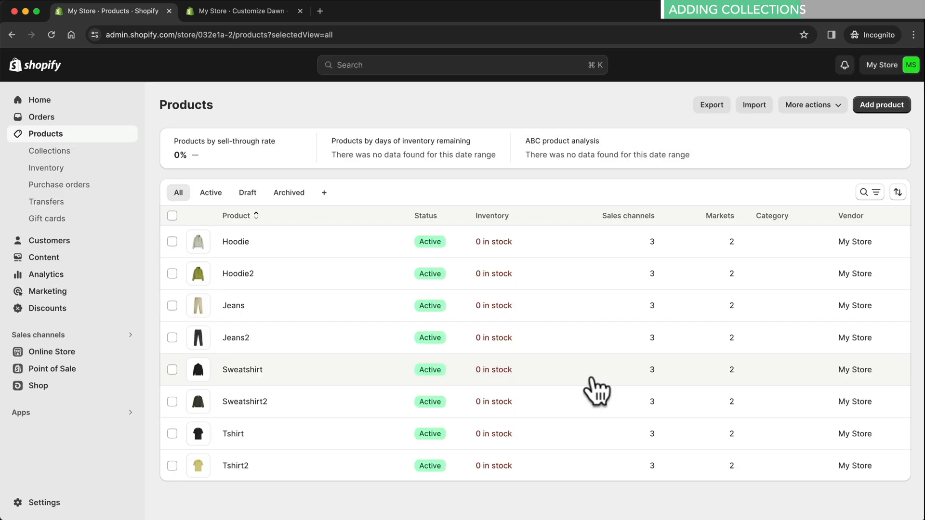
Step: Switch to the theme editor and set the home page's Featured collection section to show the New Arrivals collection
click(261, 7)
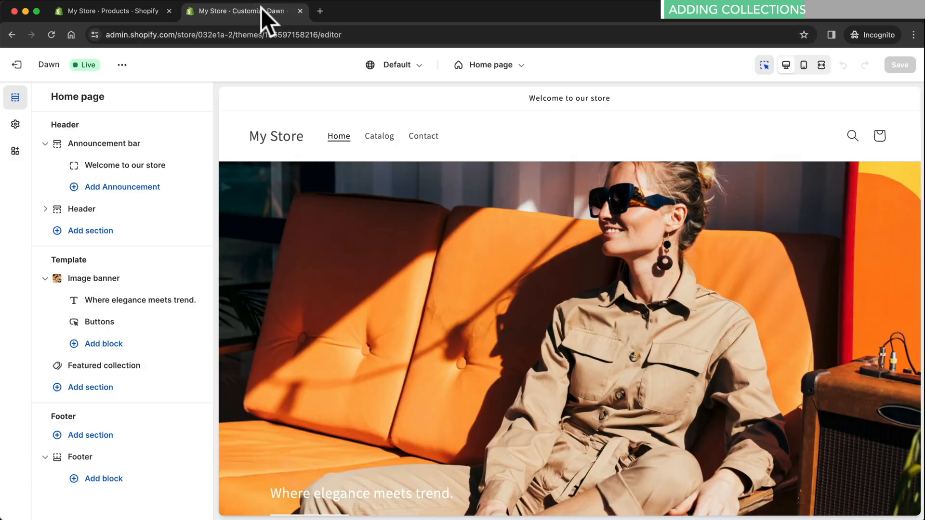
scroll(487, 294, down, 4)
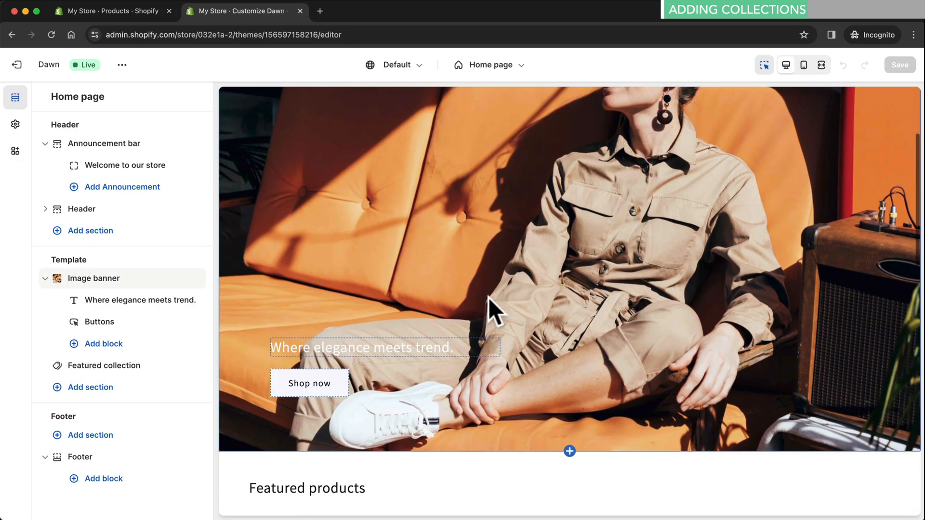
scroll(488, 297, down, 5)
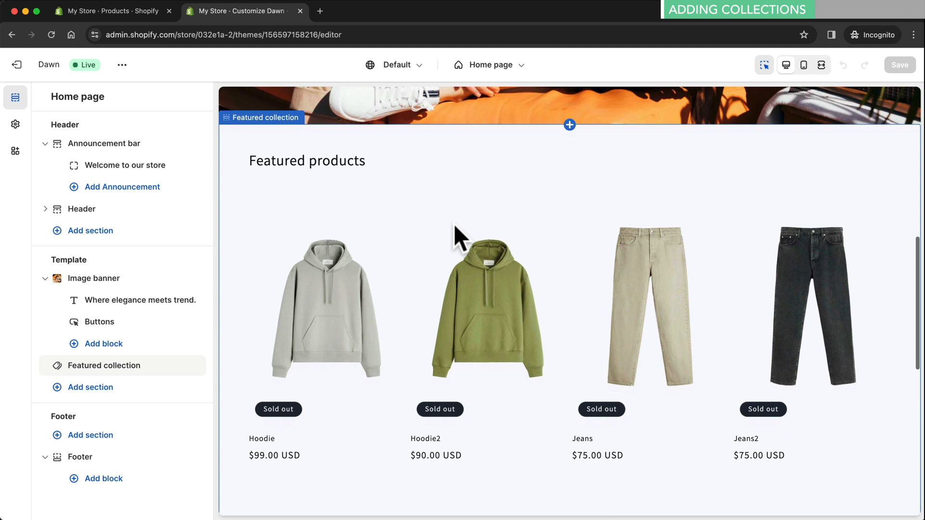
click(455, 237)
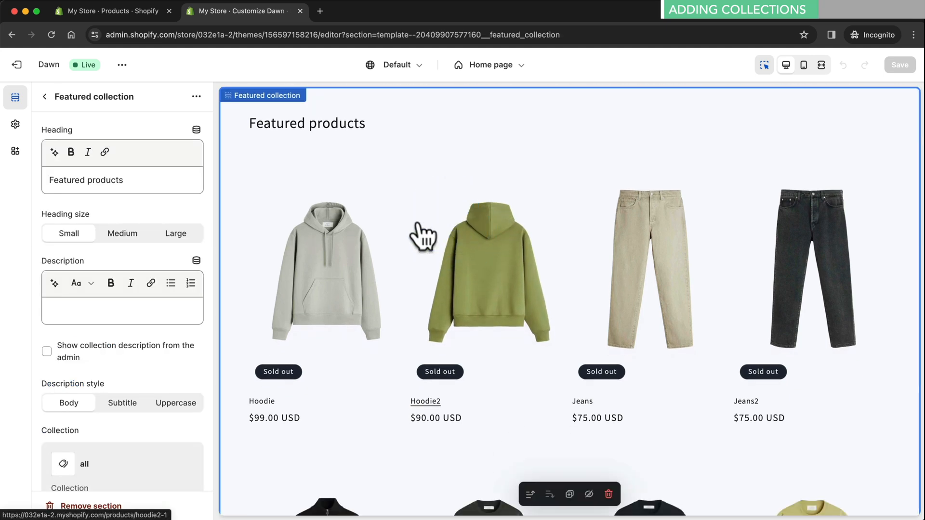
scroll(138, 387, down, 1)
click(57, 469)
click(125, 420)
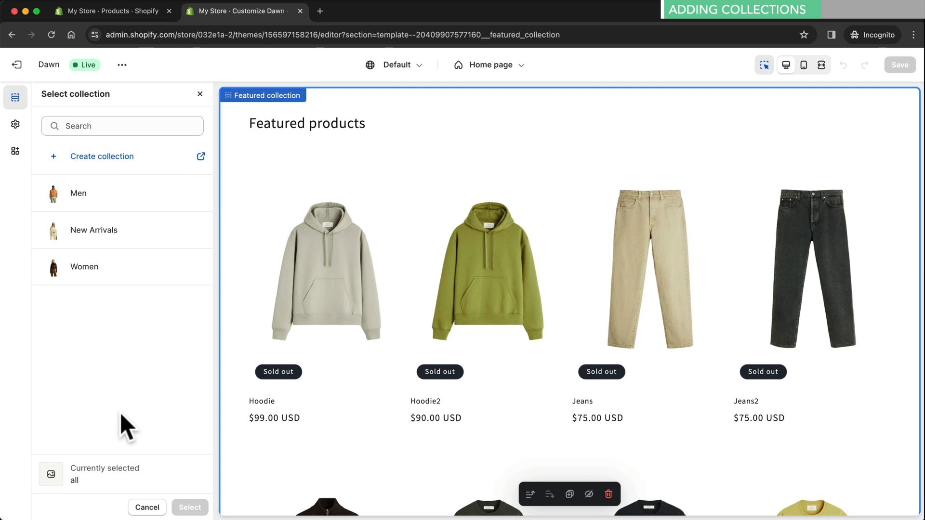
click(95, 231)
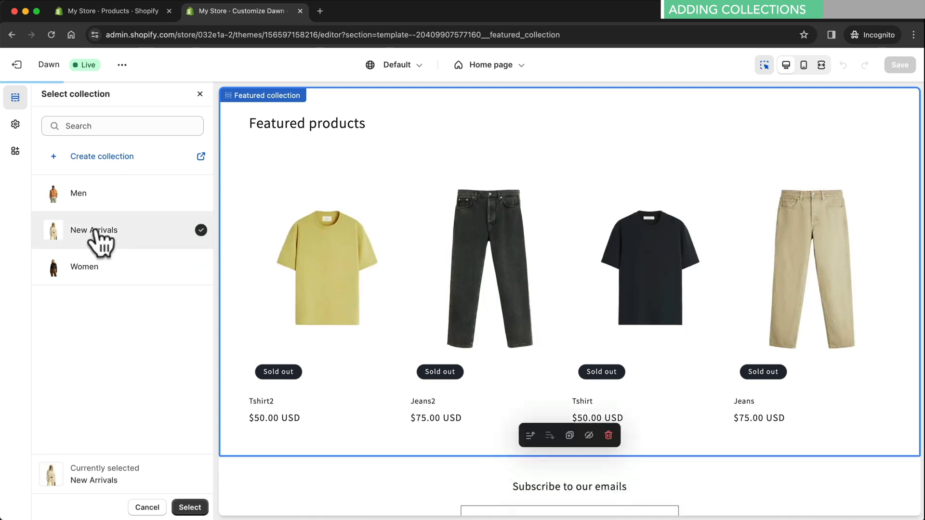
click(195, 507)
Step: Change the featured collection's heading to "New Arrivals" and enter the description "Check out our new stock"
scroll(155, 400, up, 2)
drag(128, 185, 33, 187)
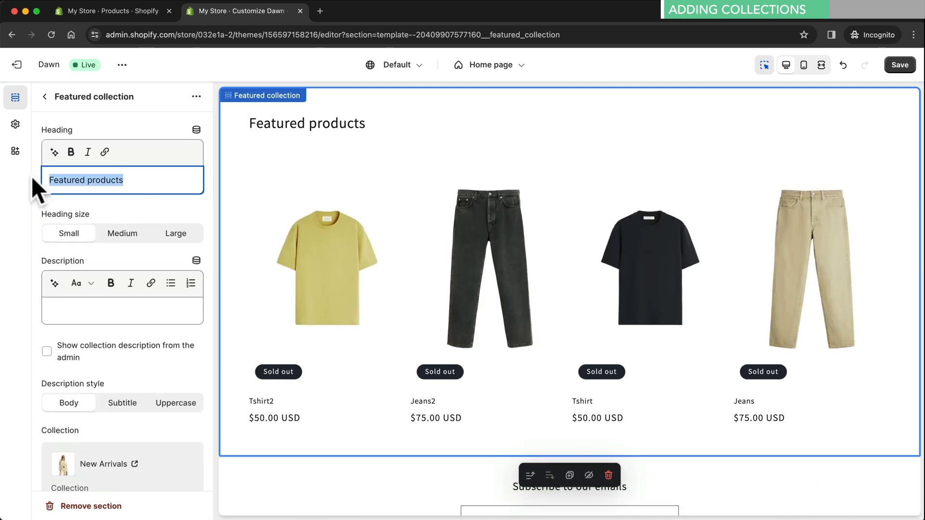
text(New Arrivals)
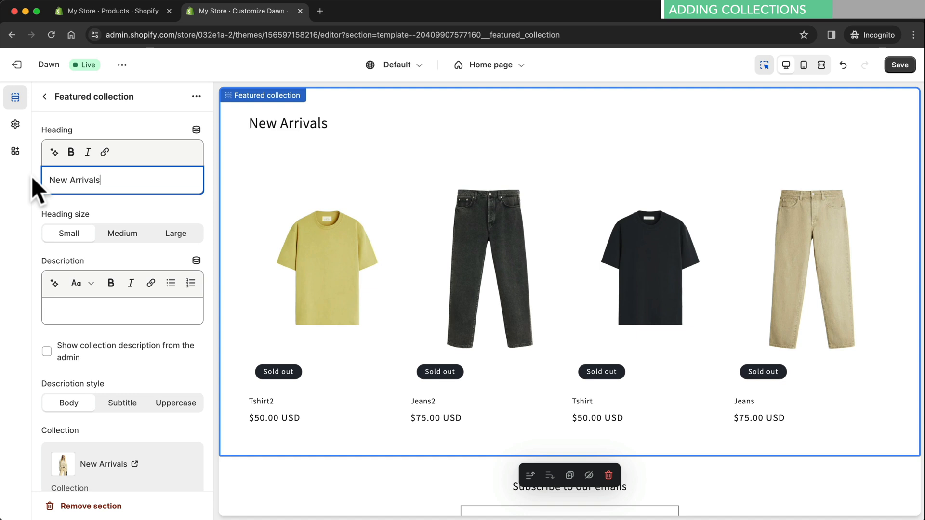
click(78, 311)
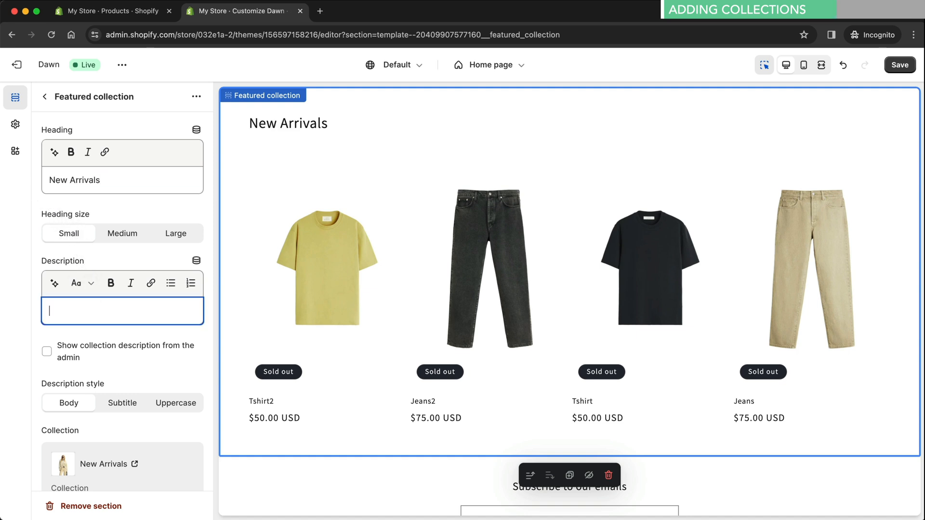
text(Check out our new stock)
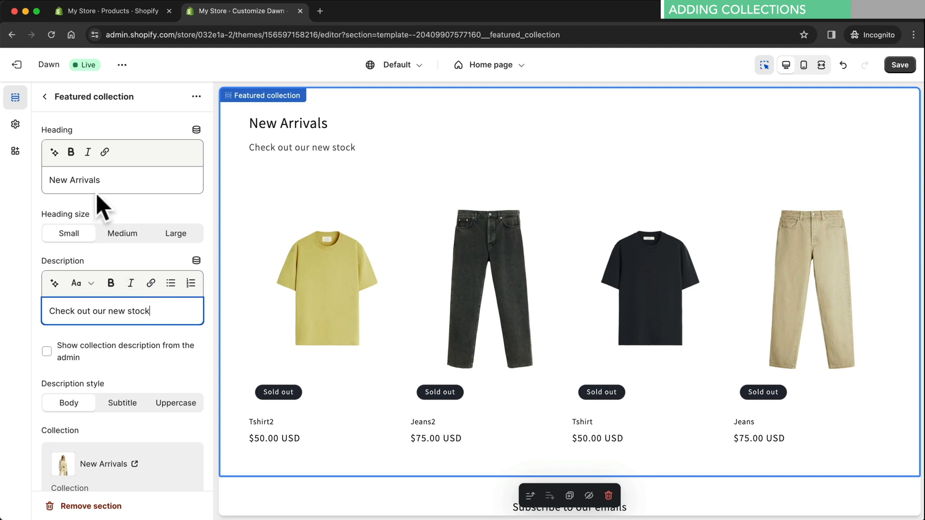
Step: Add a Collection list section below the featured collection and set its number of columns on desktop to 2
click(45, 97)
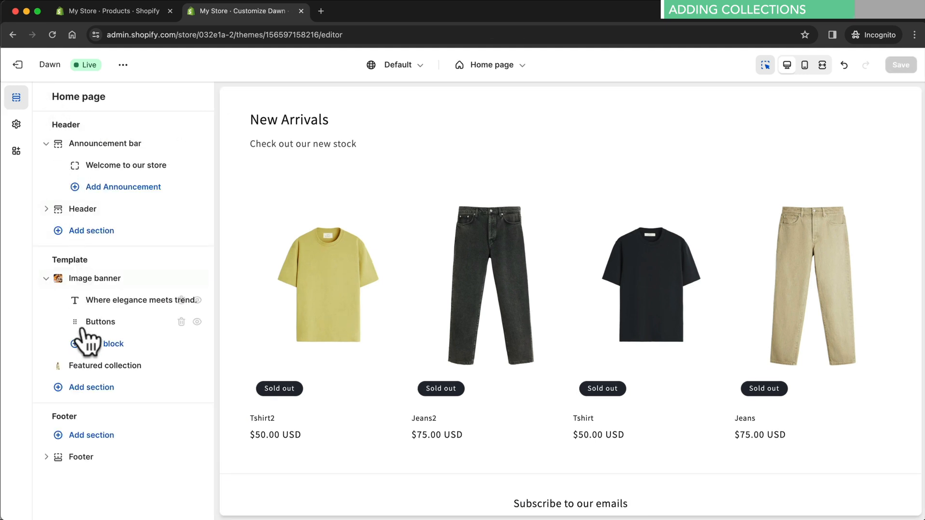
click(91, 388)
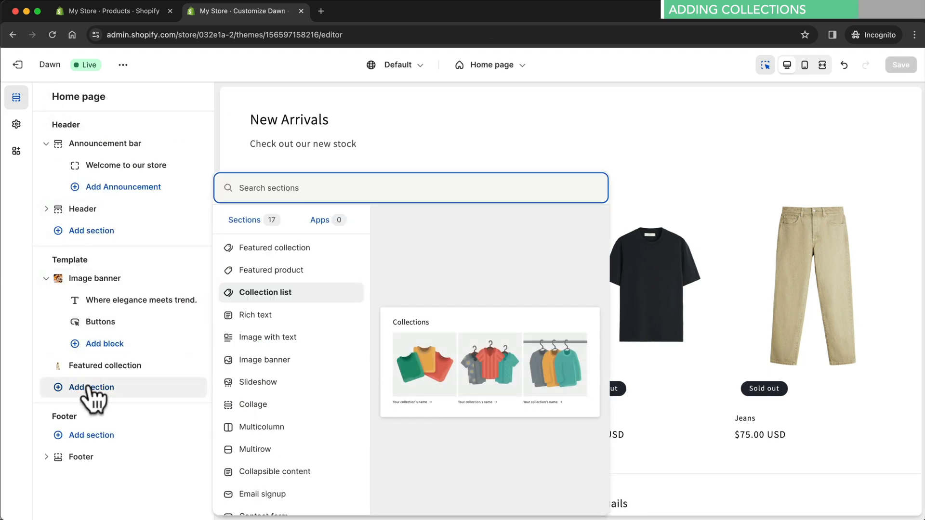
click(264, 295)
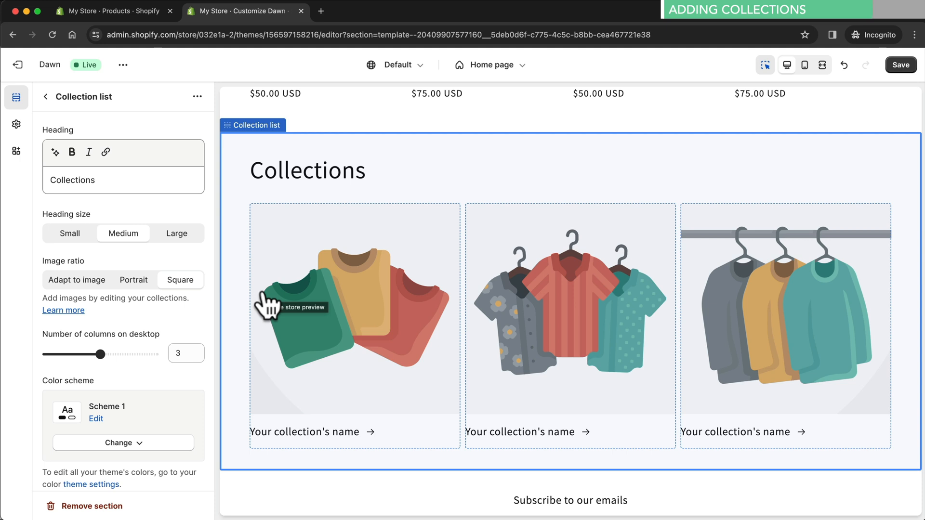
drag(101, 354, 80, 357)
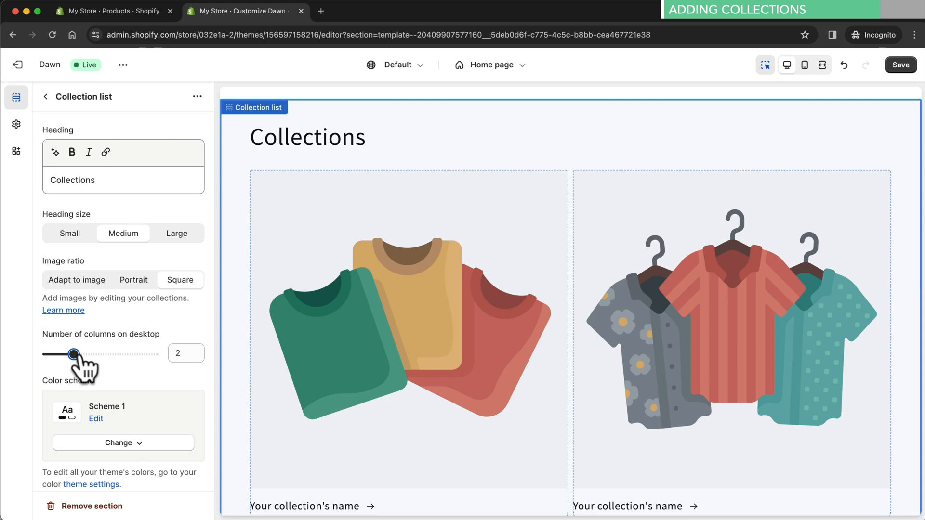
Step: Remove the third collection block from the collection list
scroll(356, 357, down, 7)
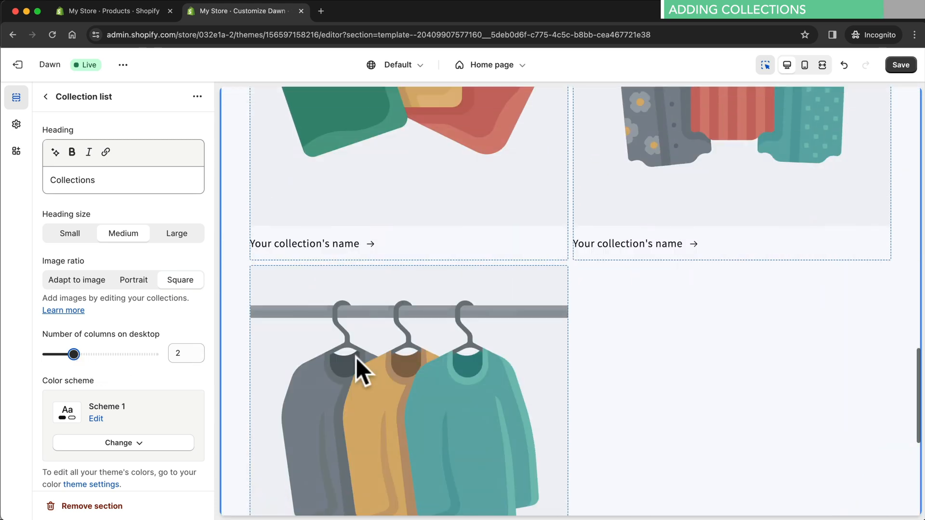
click(362, 331)
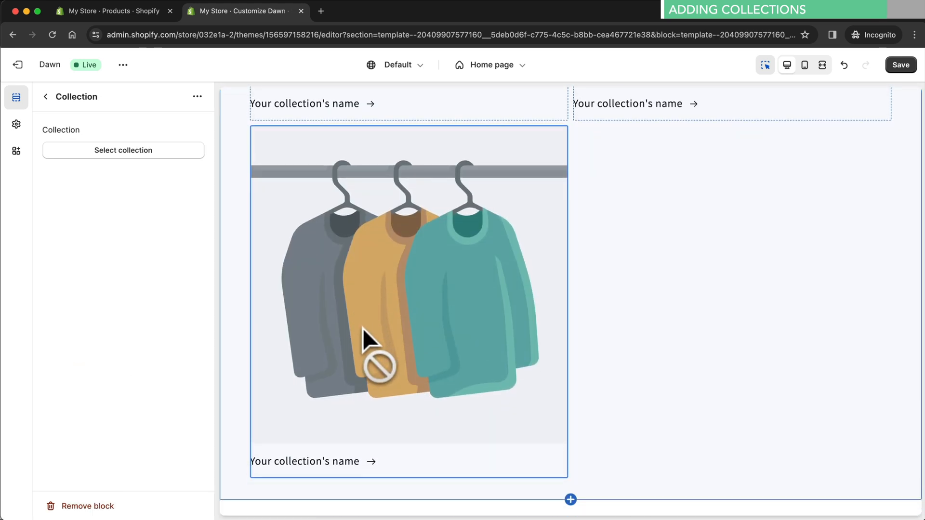
click(99, 507)
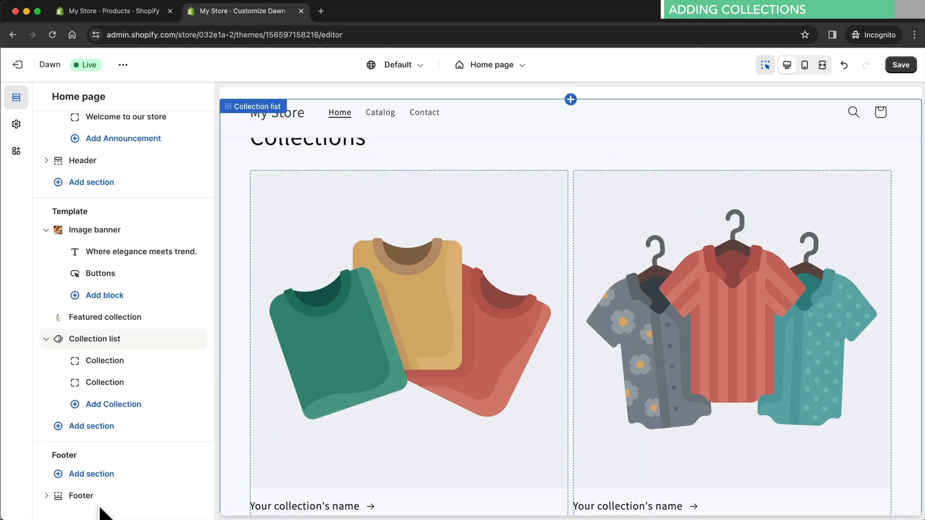
Step: Assign the Women collection to the first block of the collection list
click(361, 374)
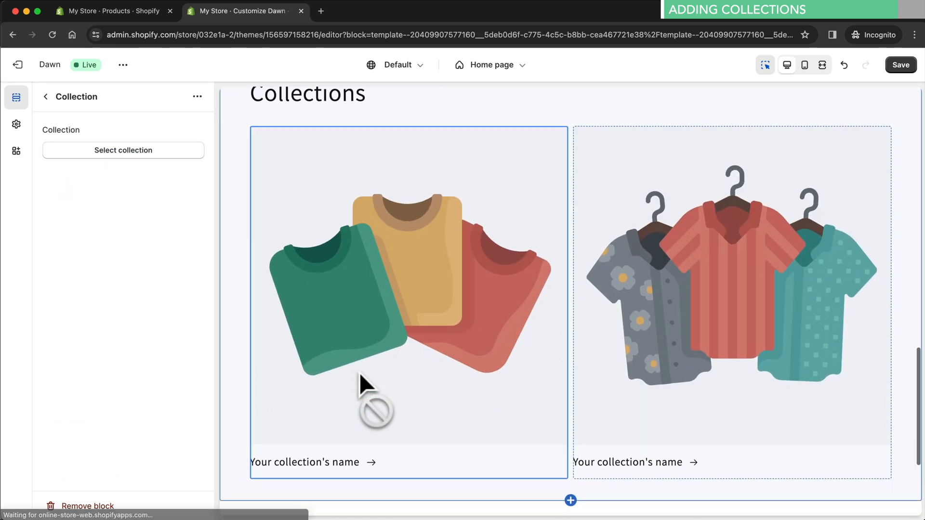
click(161, 151)
click(155, 273)
click(189, 506)
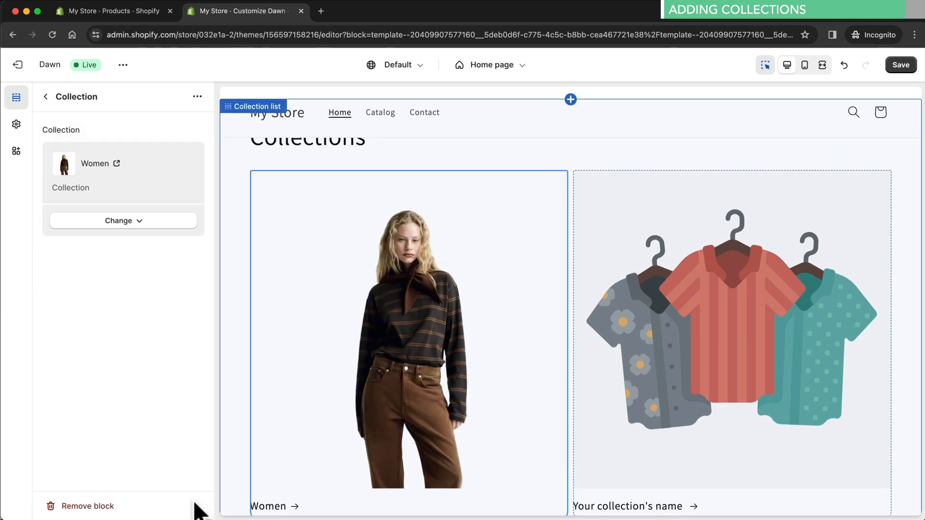
Step: Assign the Men collection to the second block of the collection list
click(704, 353)
click(170, 151)
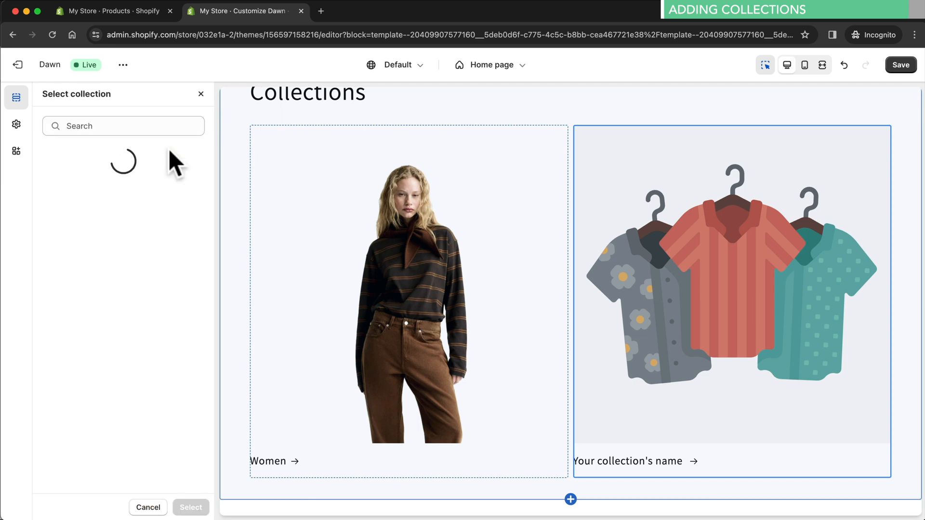
click(124, 192)
click(192, 507)
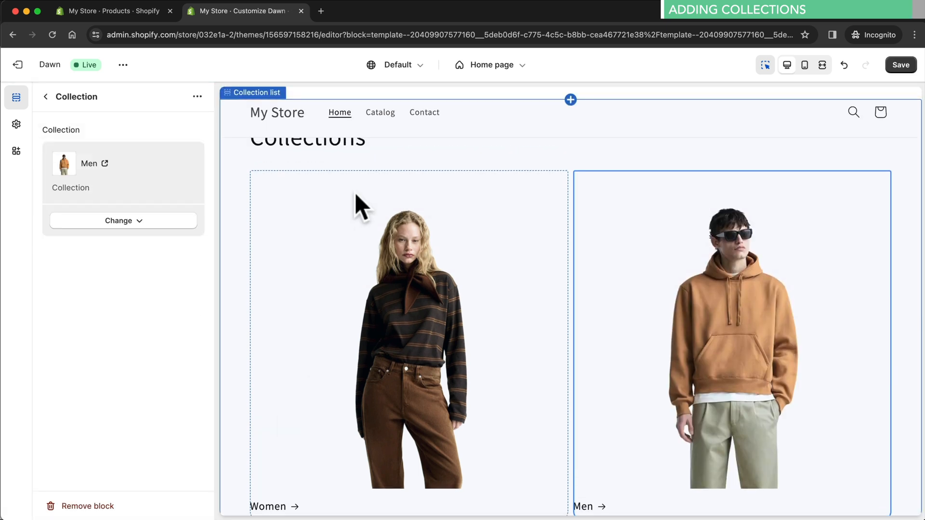
Step: Change the collection list's heading to "Find your style" and open the Women collection page from its block in the preview
click(355, 151)
drag(96, 180, 37, 169)
text(Find your style)
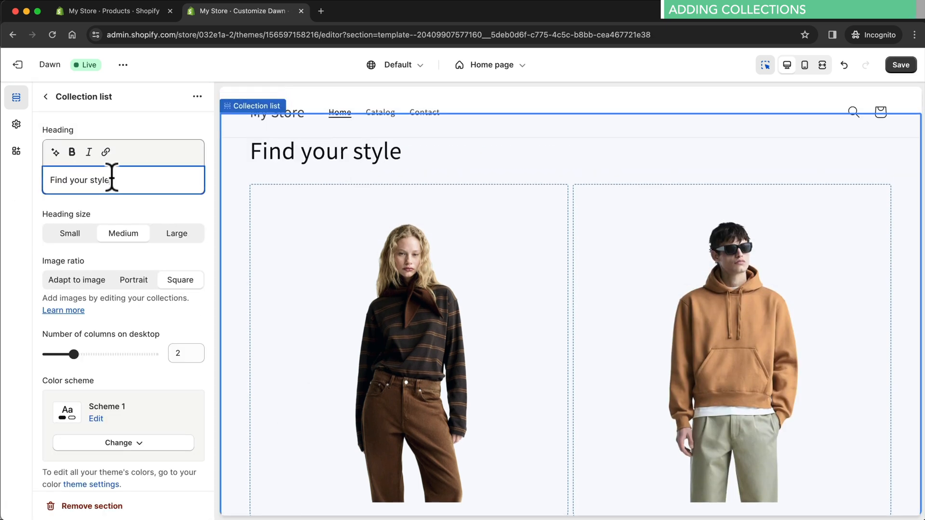
click(408, 258)
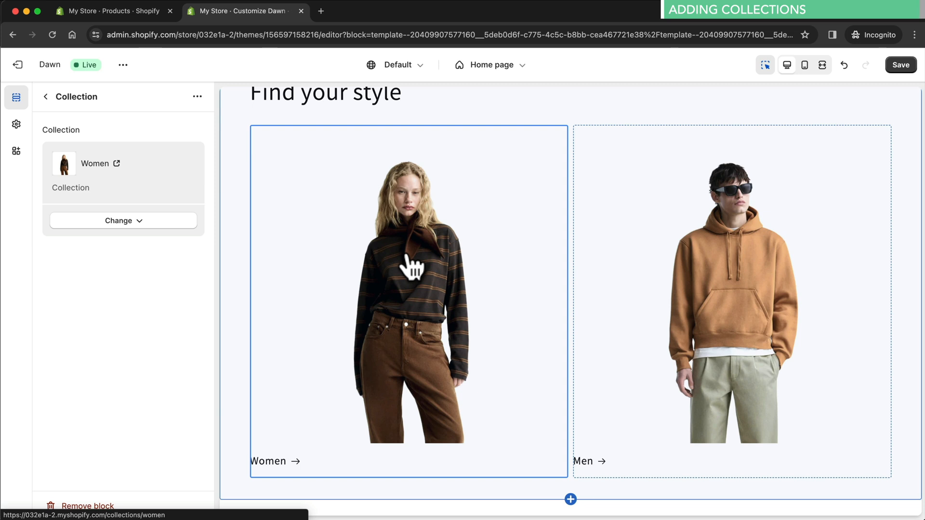
click(410, 254)
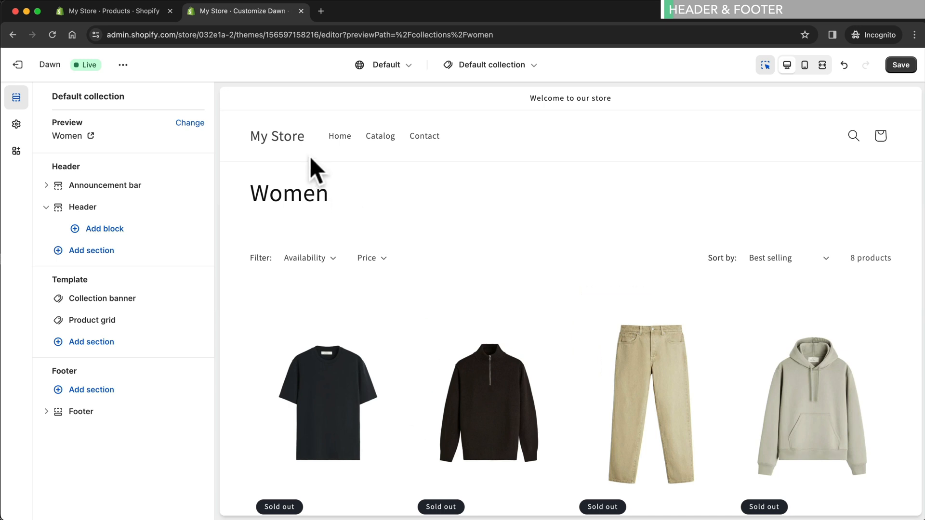
Step: Add the coconut fashion PNG image as the store logo in the header's theme settings
click(300, 139)
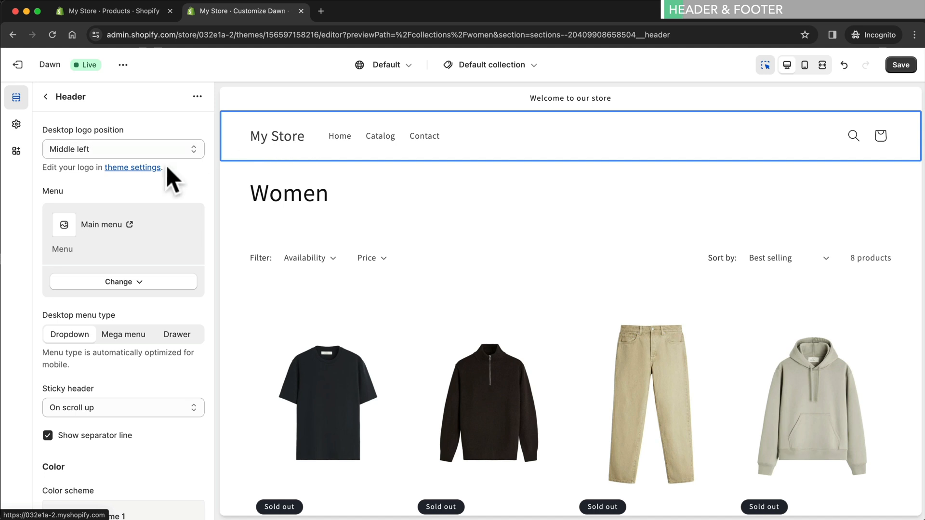
scroll(131, 244, down, 7)
scroll(132, 243, down, 8)
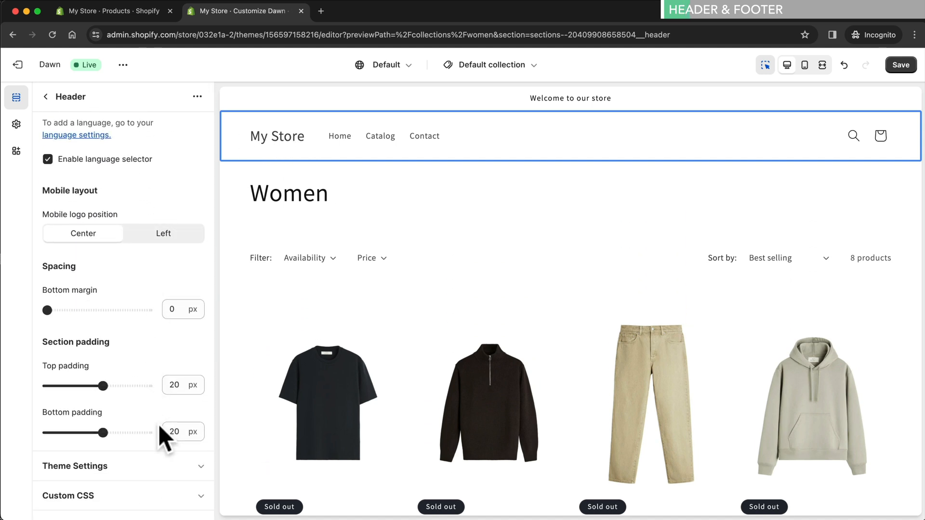
click(162, 464)
scroll(160, 464, down, 8)
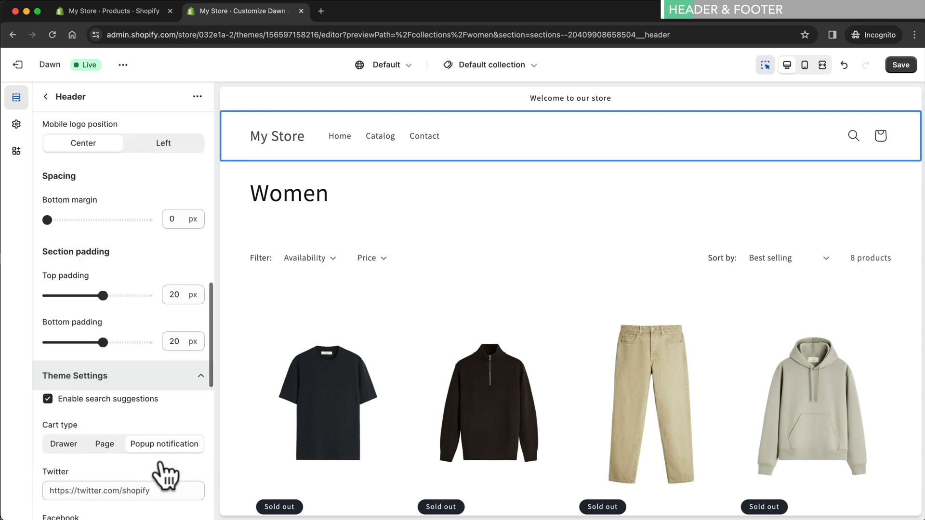
scroll(163, 451, down, 6)
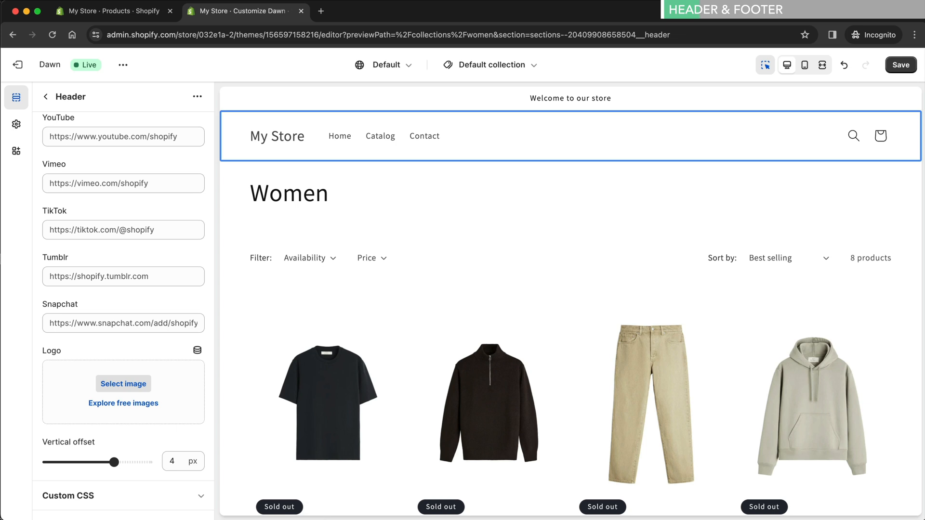
drag(306, 511, 171, 411)
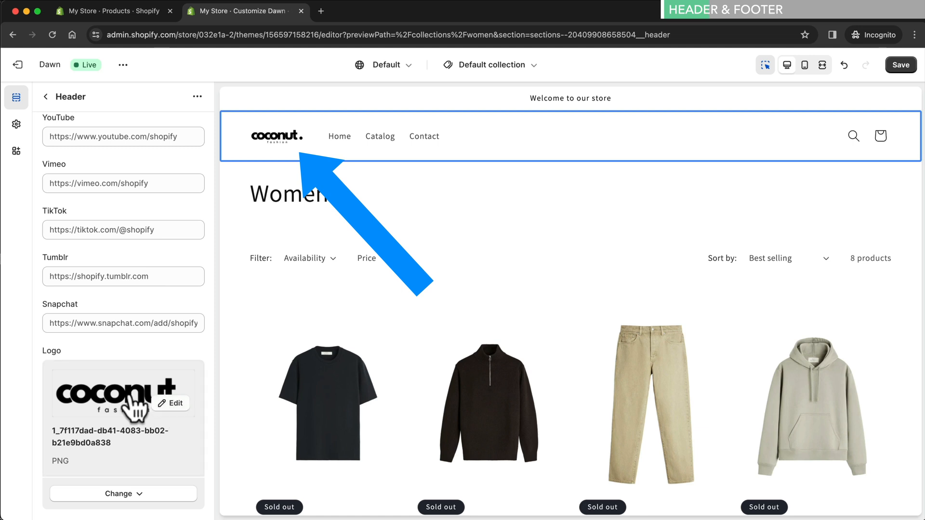
Step: Set the header's desktop logo position to Middle center
scroll(108, 276, up, 6)
scroll(107, 277, up, 10)
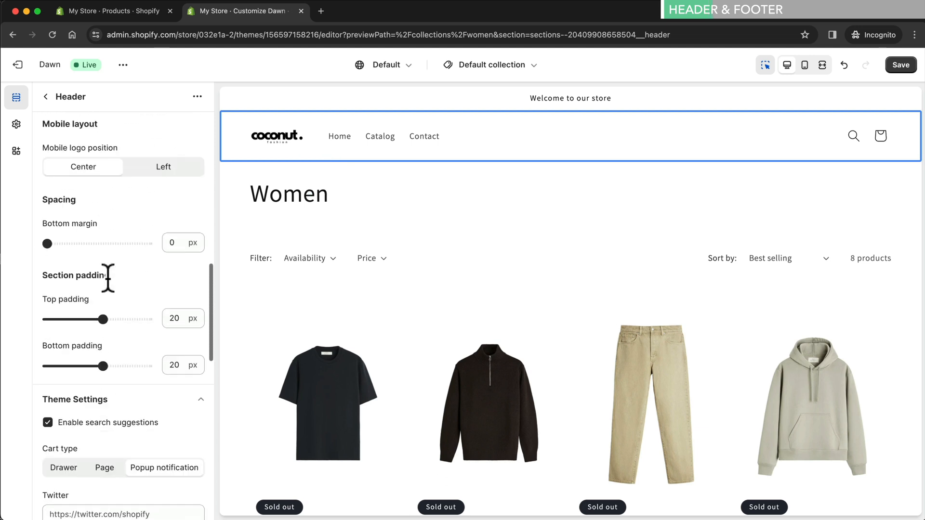
scroll(108, 278, up, 3)
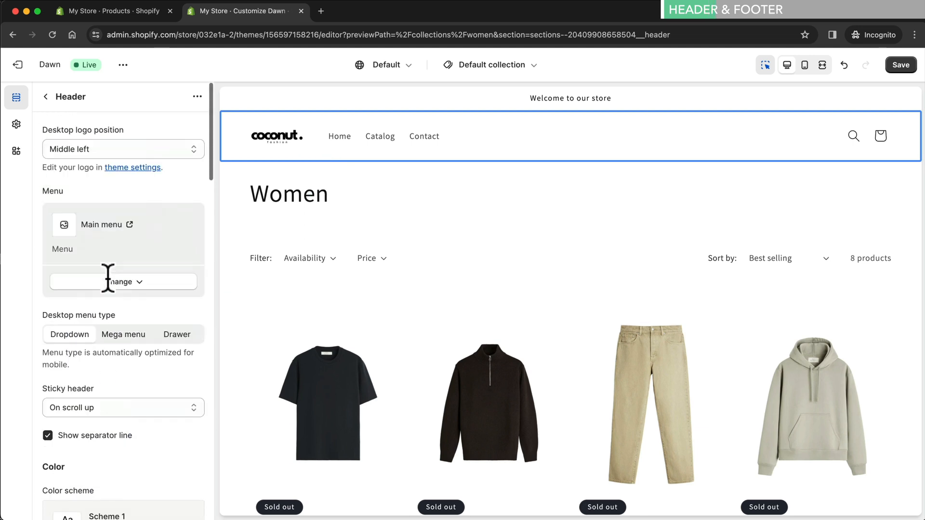
click(120, 148)
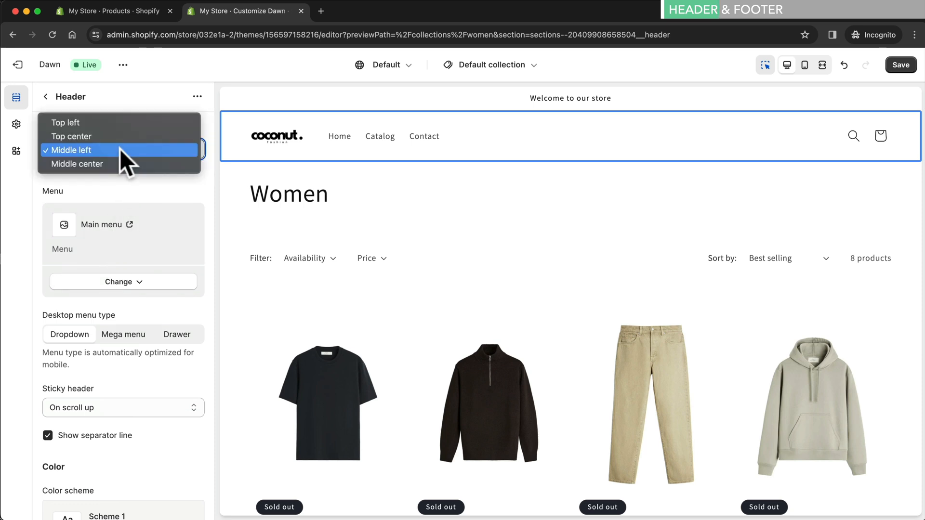
click(123, 164)
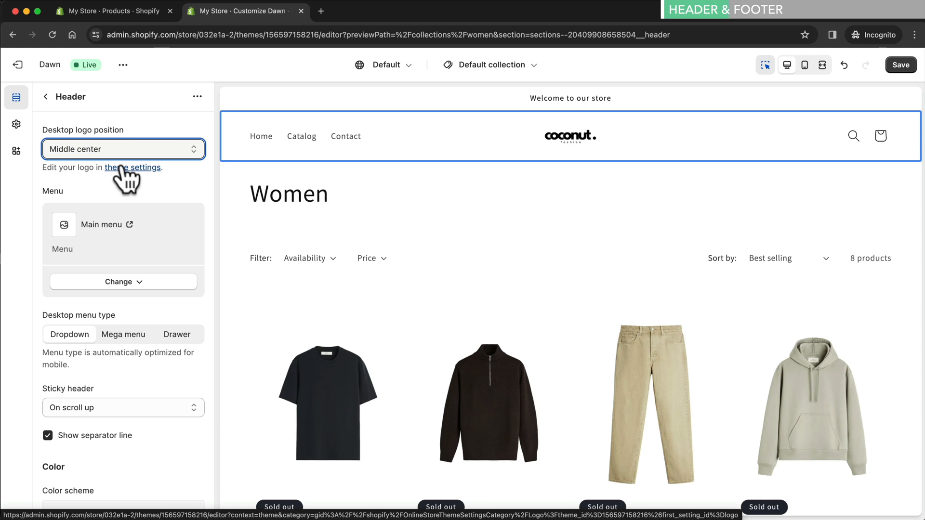
Step: Switch to the store admin and open the Main menu from the Online Store's navigation
click(105, 11)
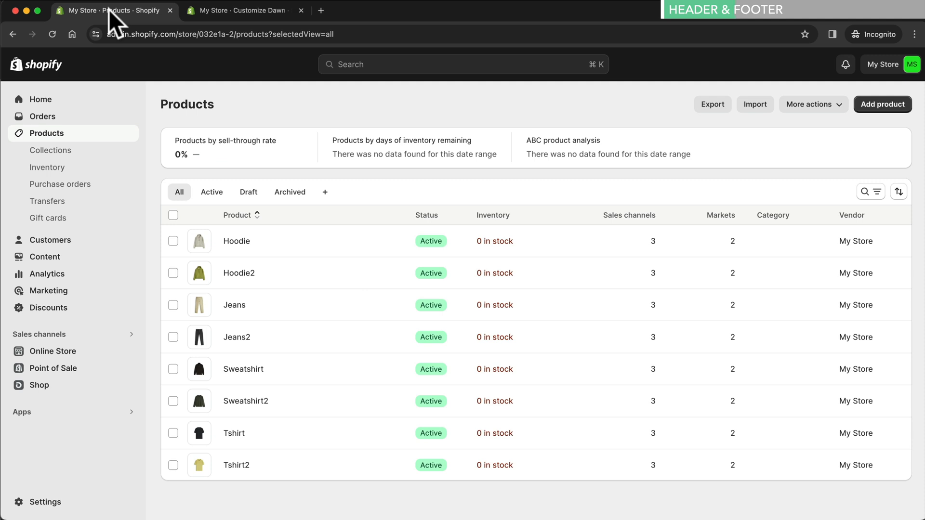
click(53, 351)
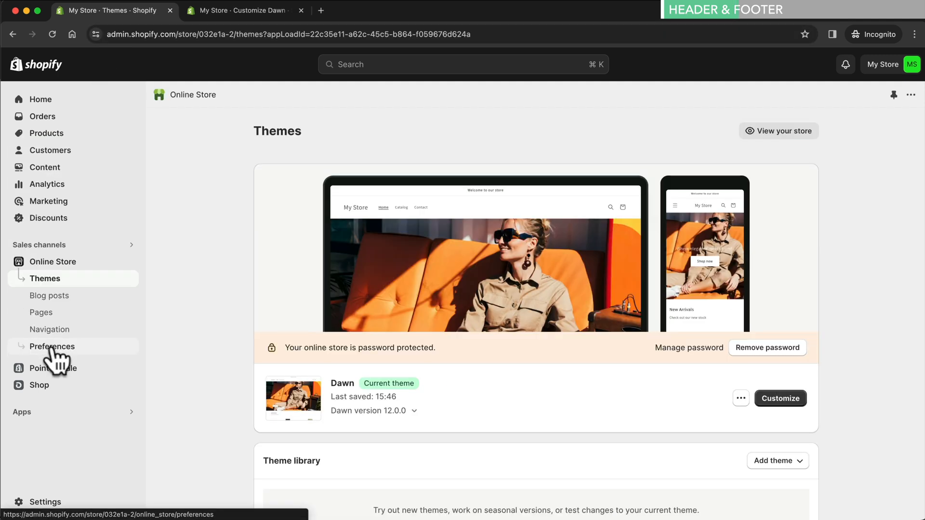
click(51, 330)
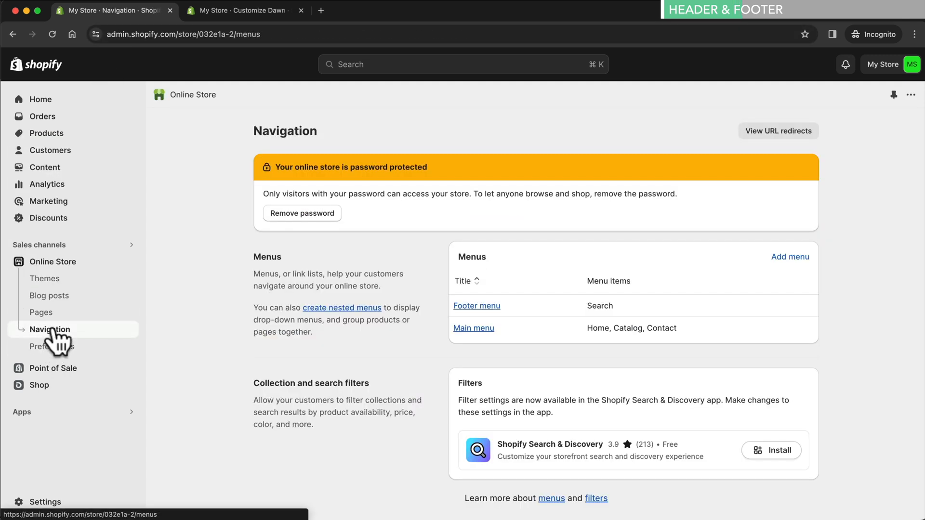
click(460, 328)
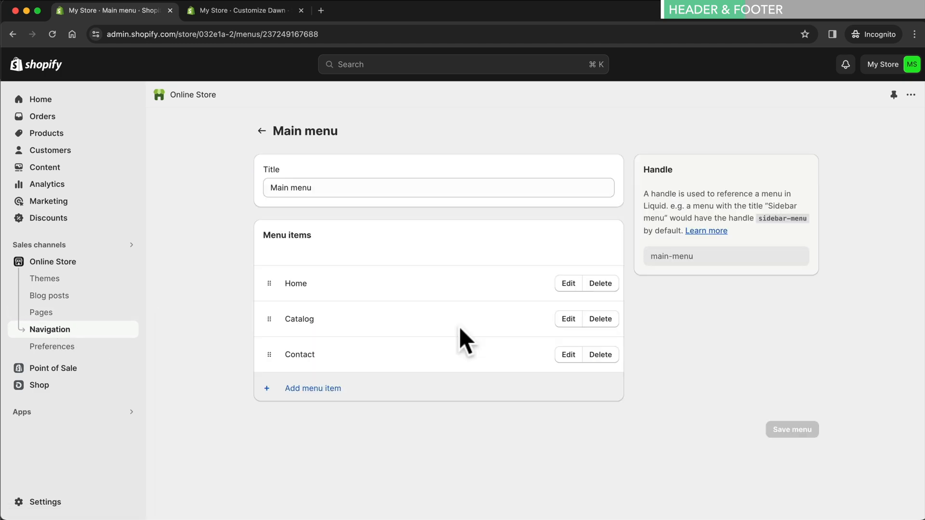
Step: Remove the Home and Catalog items from the main menu
click(598, 286)
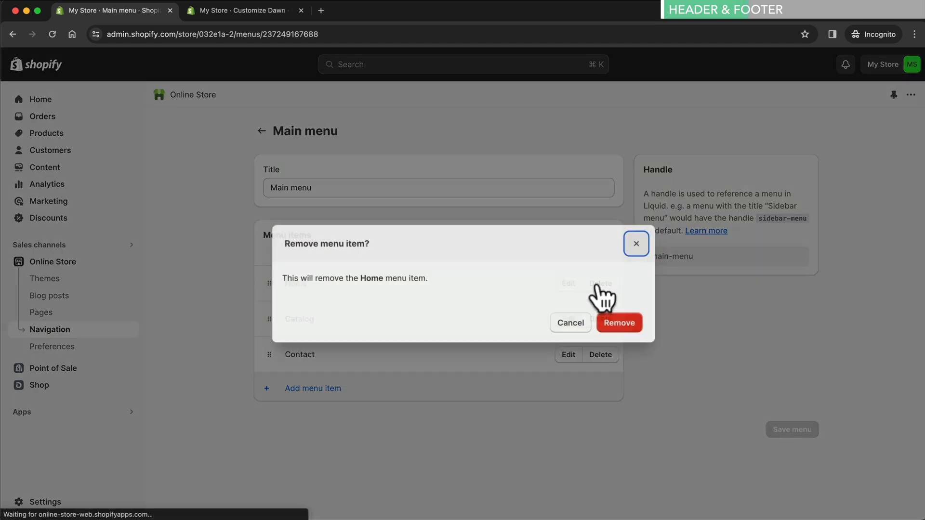
click(612, 326)
click(600, 284)
click(613, 323)
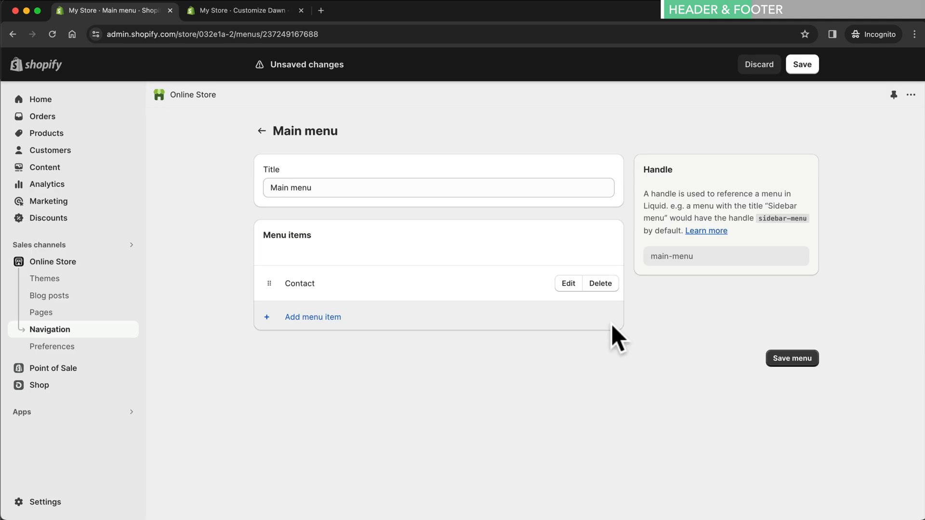
Step: Add Women and Men items to the main menu, linking each to its collection
click(328, 317)
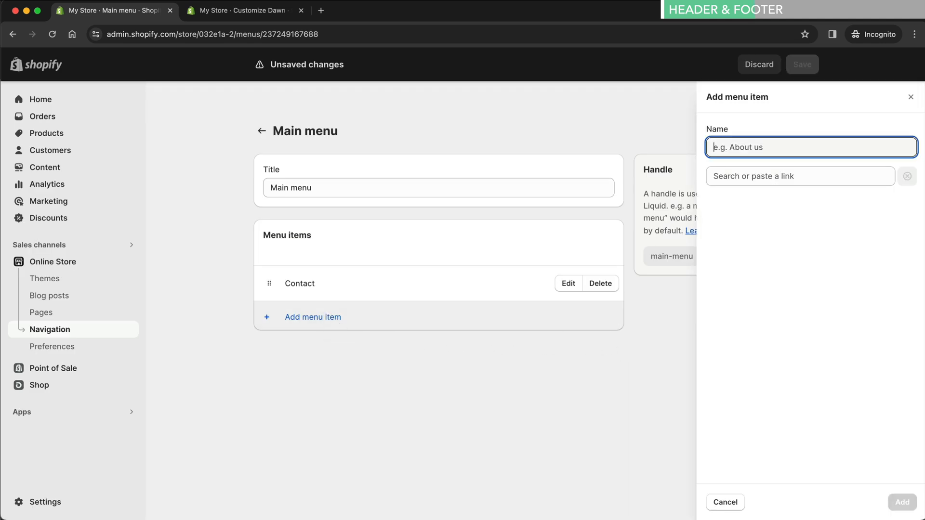
text(Women)
click(787, 176)
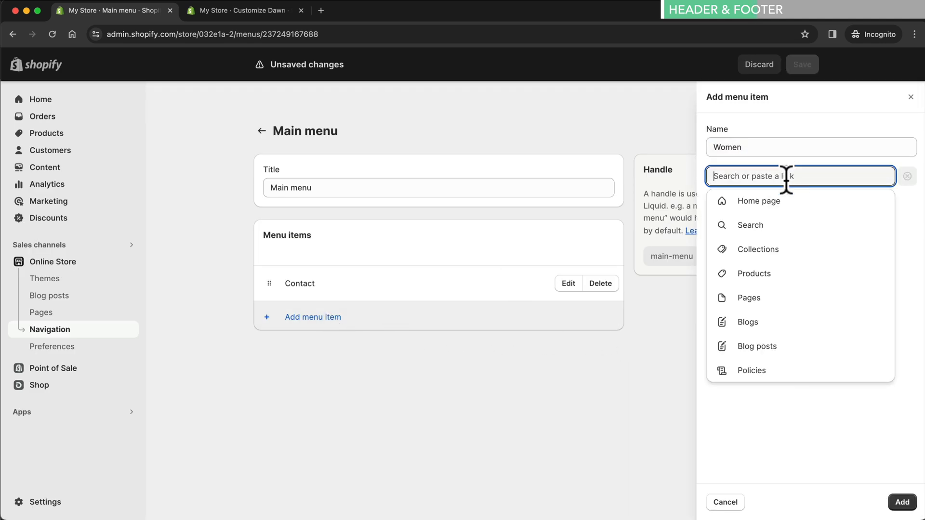
click(778, 256)
click(902, 502)
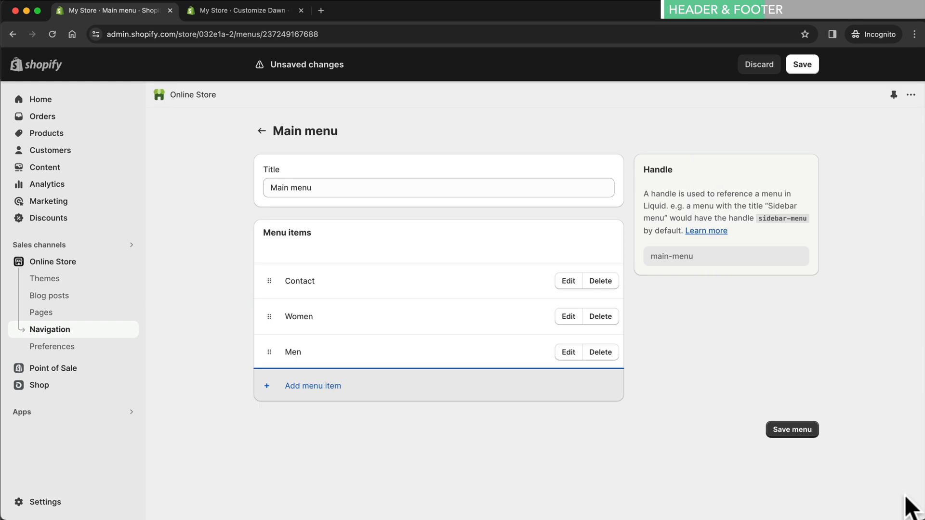
Step: Move the Contact item below Men in the main menu and save the menu
drag(270, 282, 269, 355)
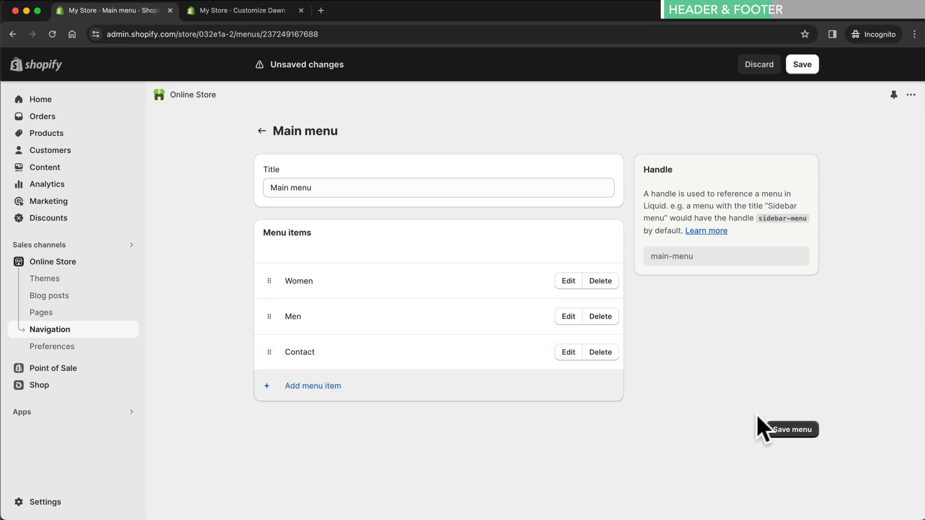
click(785, 426)
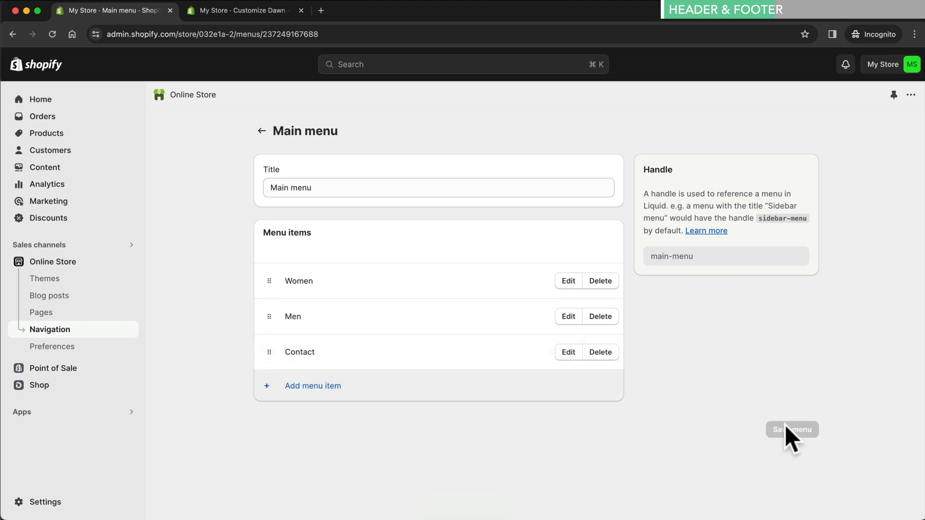
Step: Return to the theme editor, save the header changes and reload the page
click(280, 12)
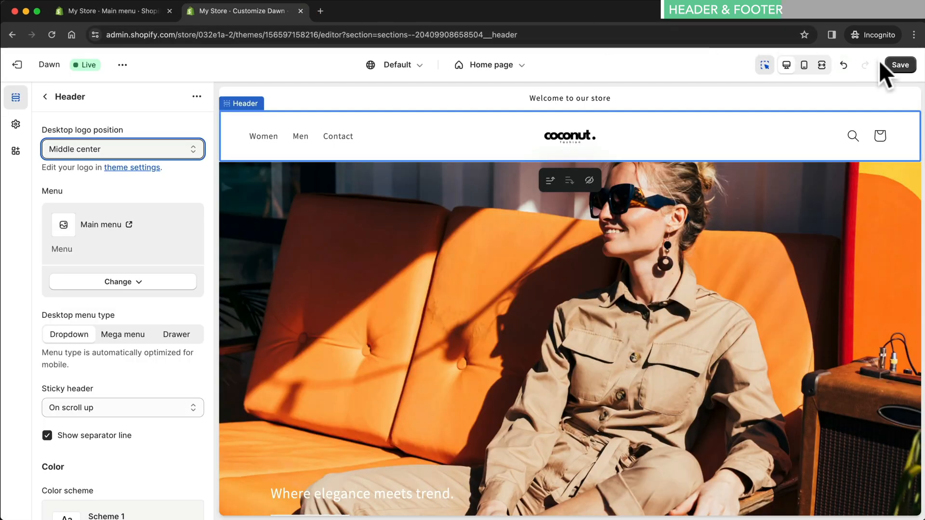
click(898, 66)
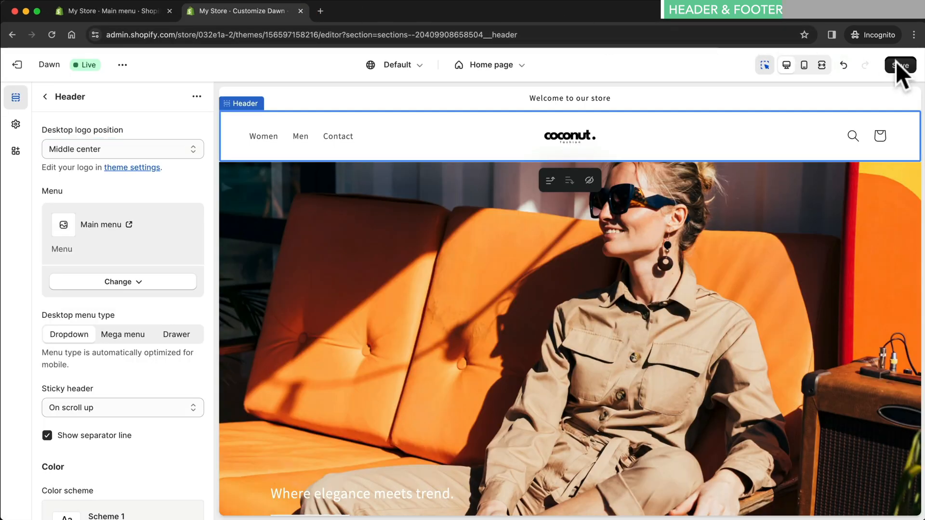
click(52, 34)
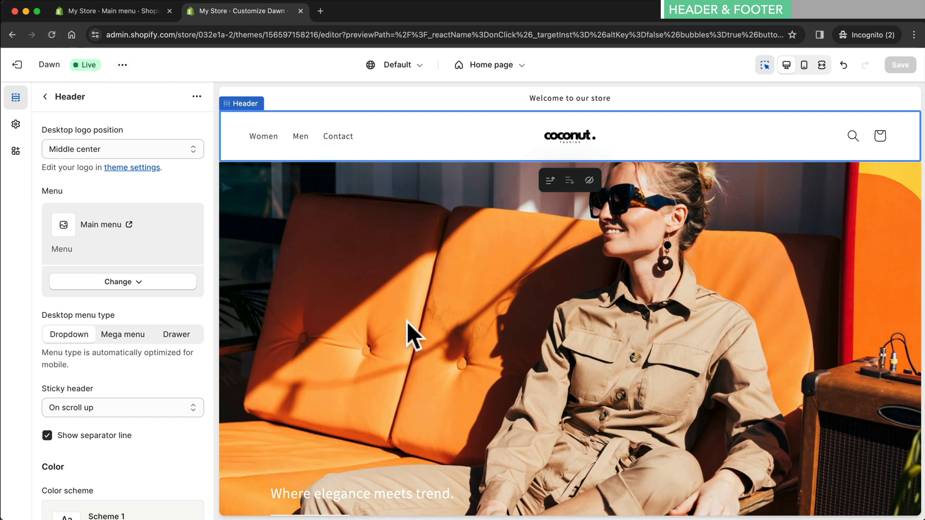
Step: Select the footer section at the end of the home page and turn off its email signup
scroll(407, 322, down, 10)
scroll(406, 322, down, 10)
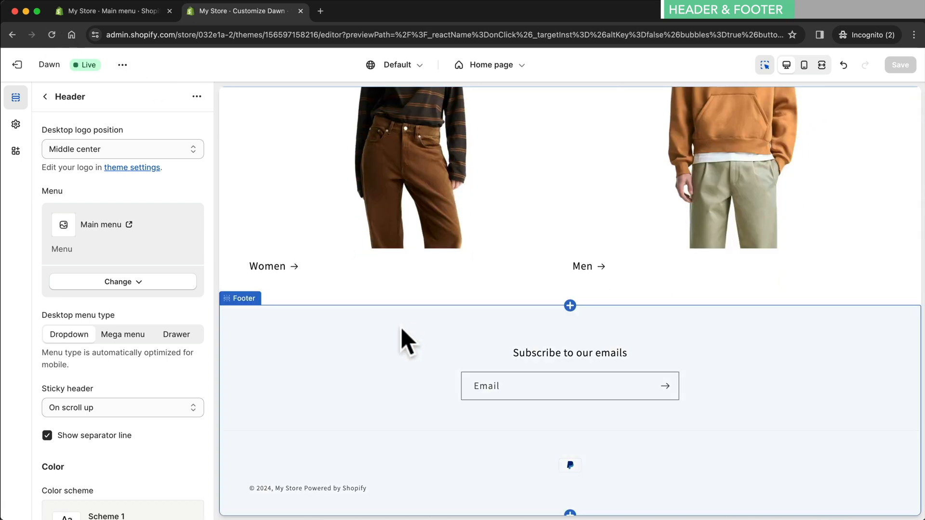
click(403, 333)
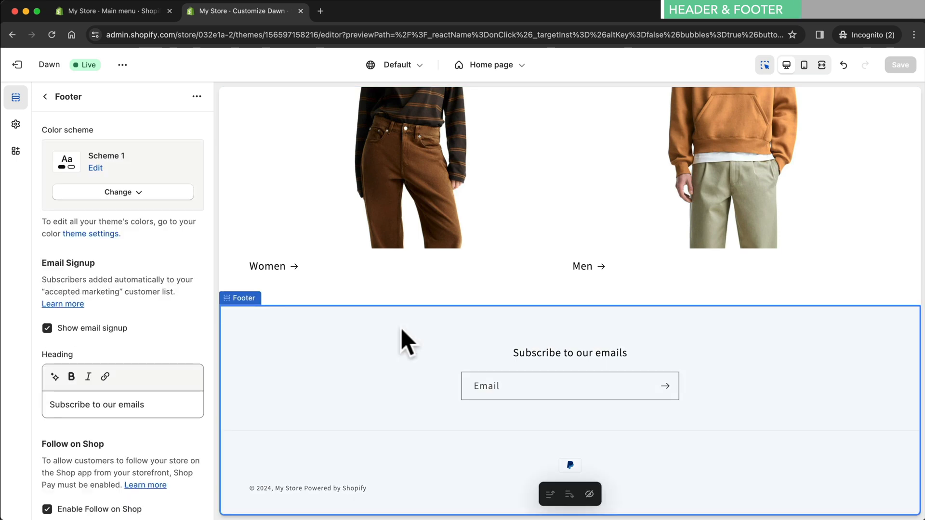
click(47, 328)
scroll(94, 387, down, 3)
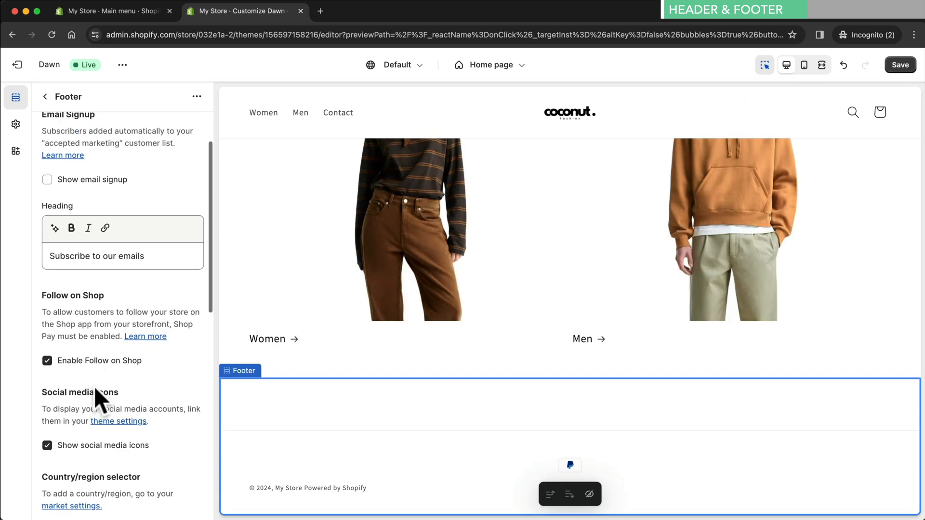
scroll(94, 387, down, 10)
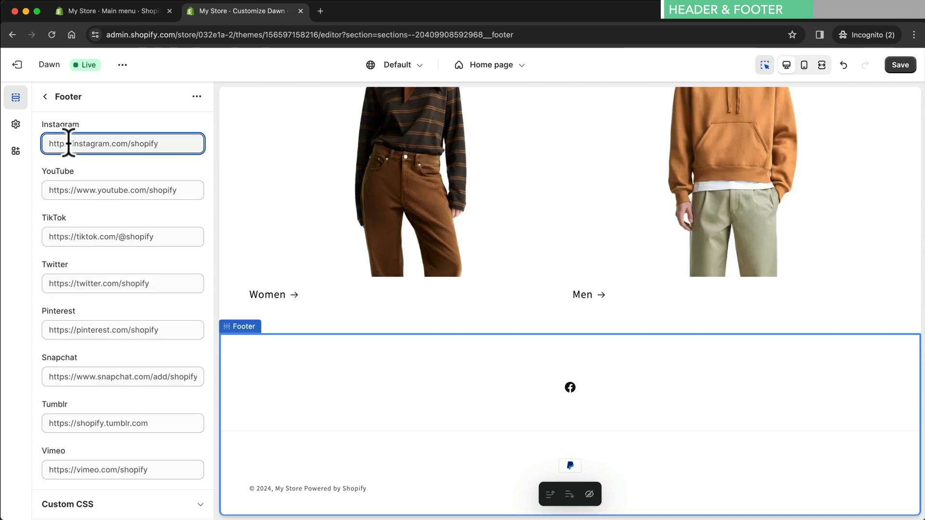
text(www.google.com)
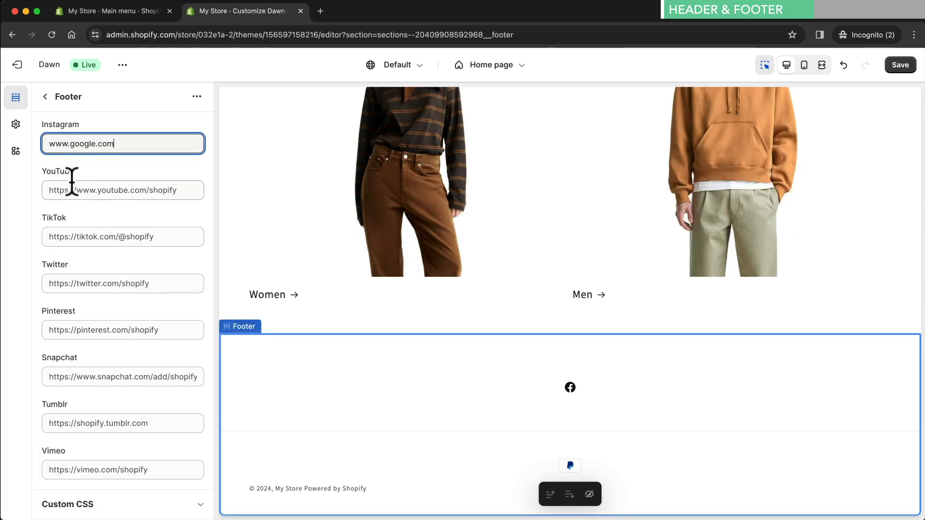
click(68, 188)
text(www.google.com)
click(73, 236)
text(www.google.com)
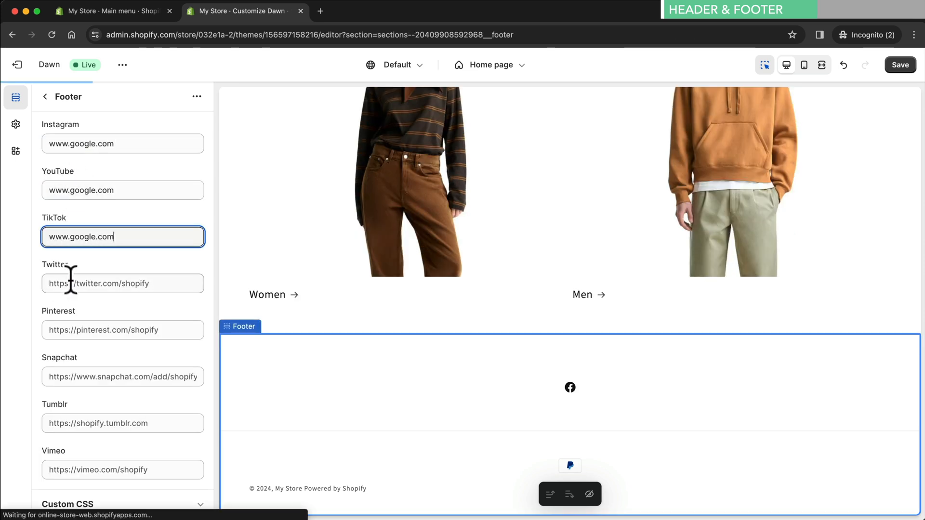
click(68, 282)
text(www.google.com)
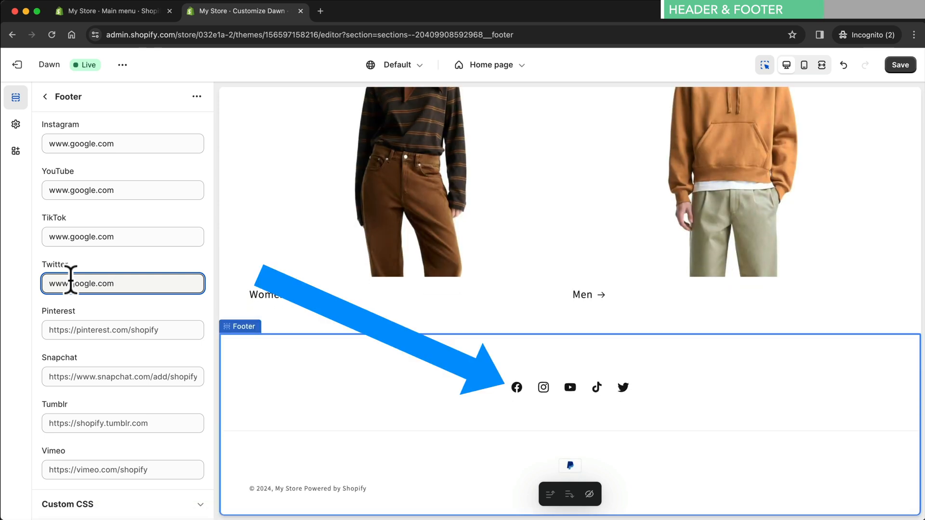
Step: Open the store's policy settings from the footer settings and create the written return and refund policy from the template
scroll(71, 280, up, 15)
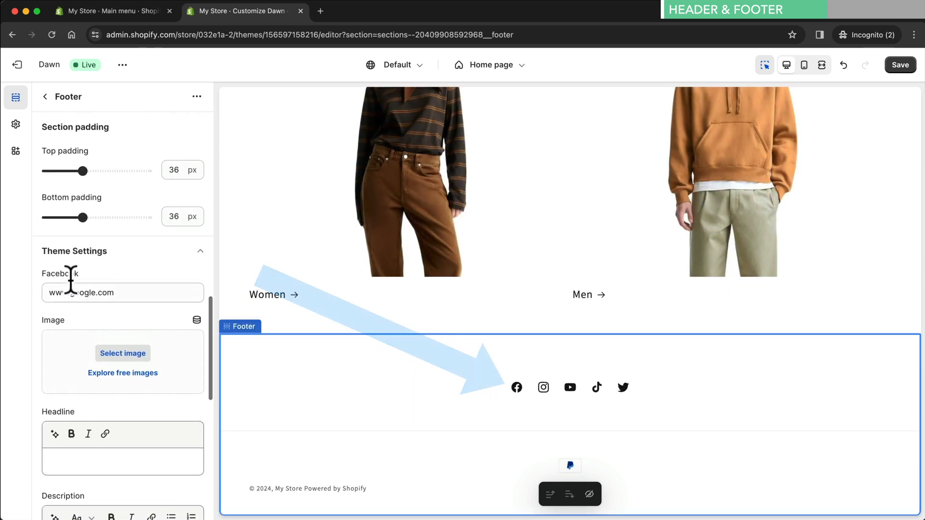
scroll(71, 279, up, 5)
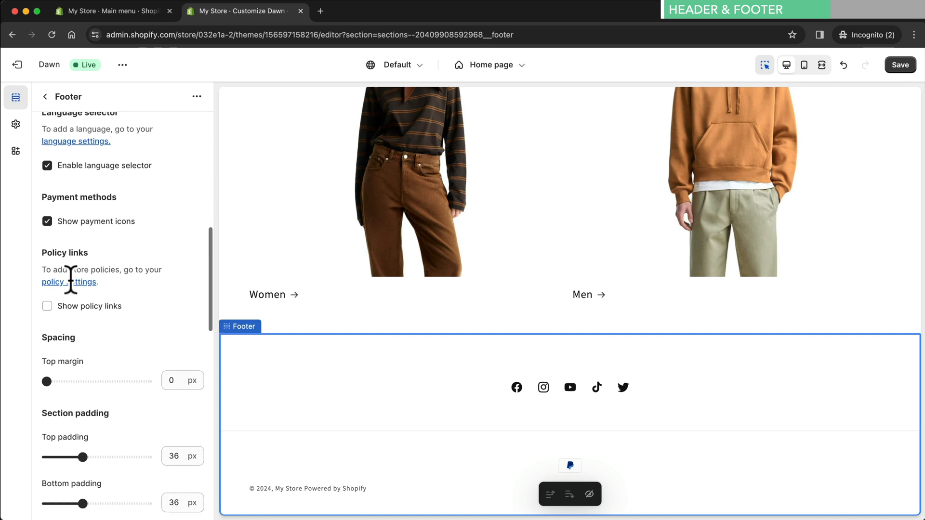
scroll(70, 279, up, 1)
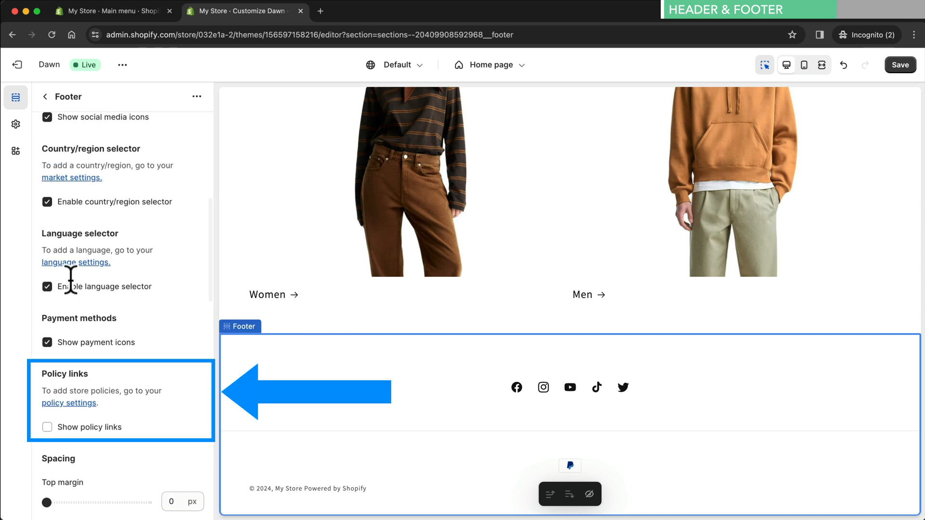
click(69, 404)
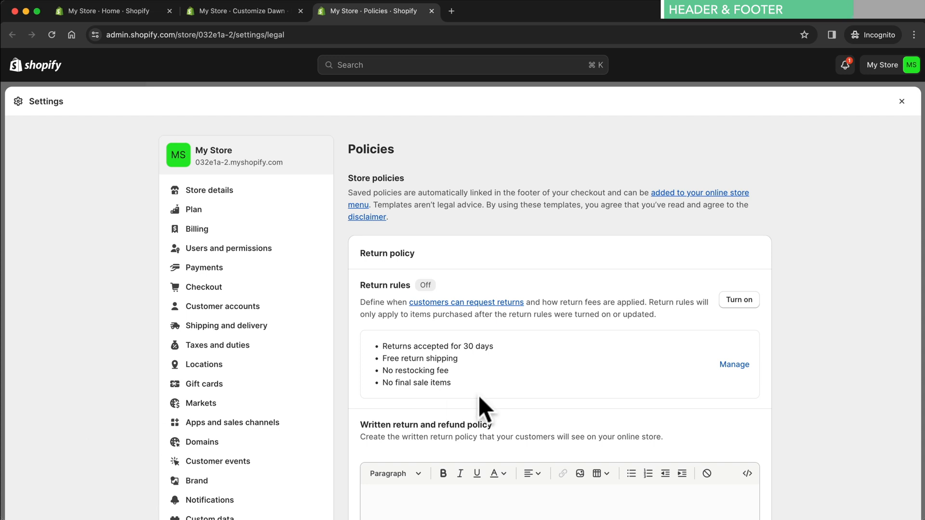
scroll(474, 390, down, 6)
click(426, 297)
scroll(428, 297, down, 10)
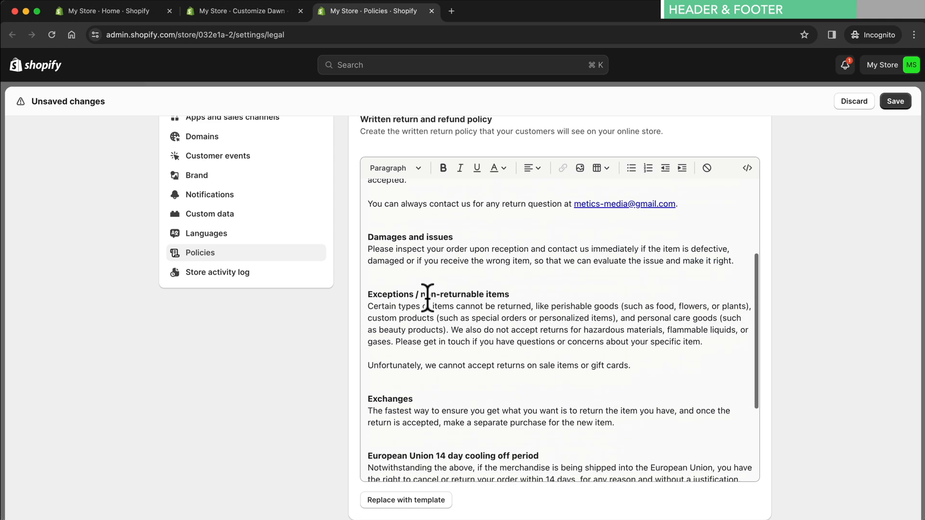
Step: Create the privacy policy from its template, save the store policies and close the policies page
click(363, 339)
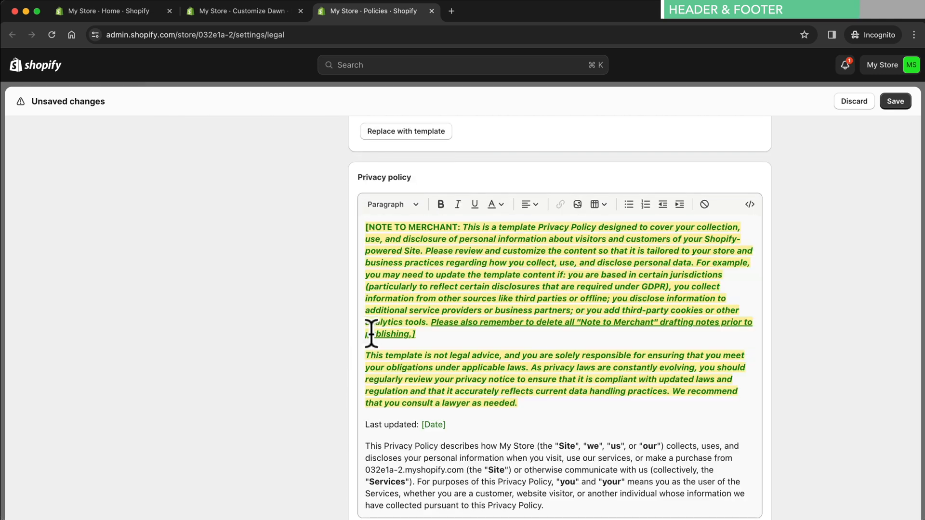
scroll(814, 331, down, 8)
scroll(810, 320, down, 5)
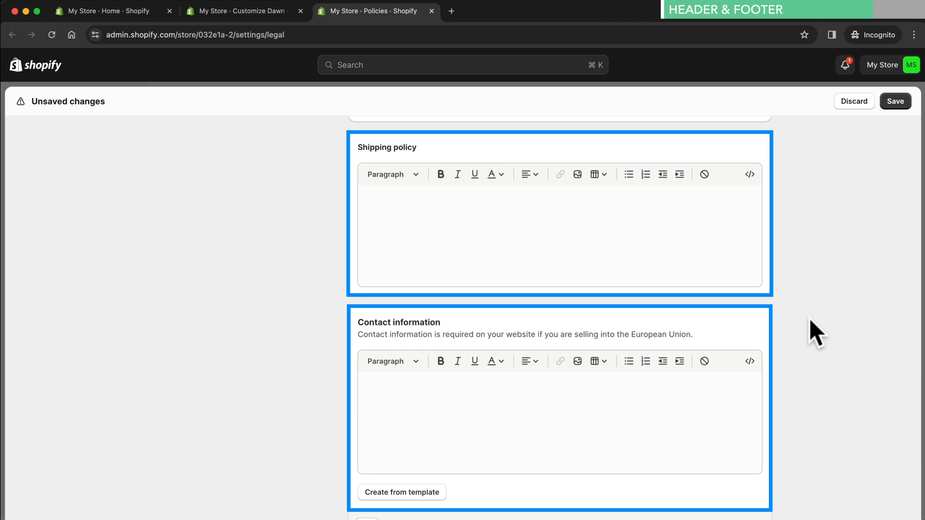
click(896, 102)
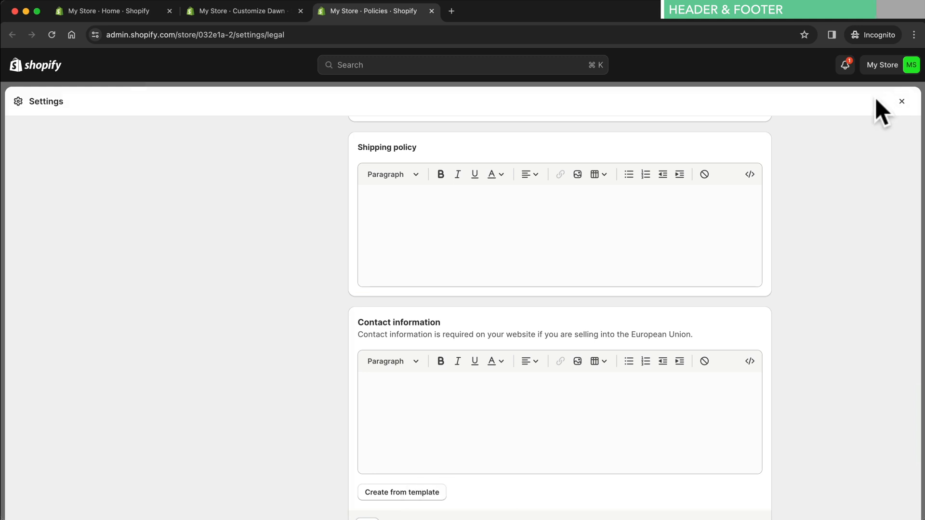
click(432, 10)
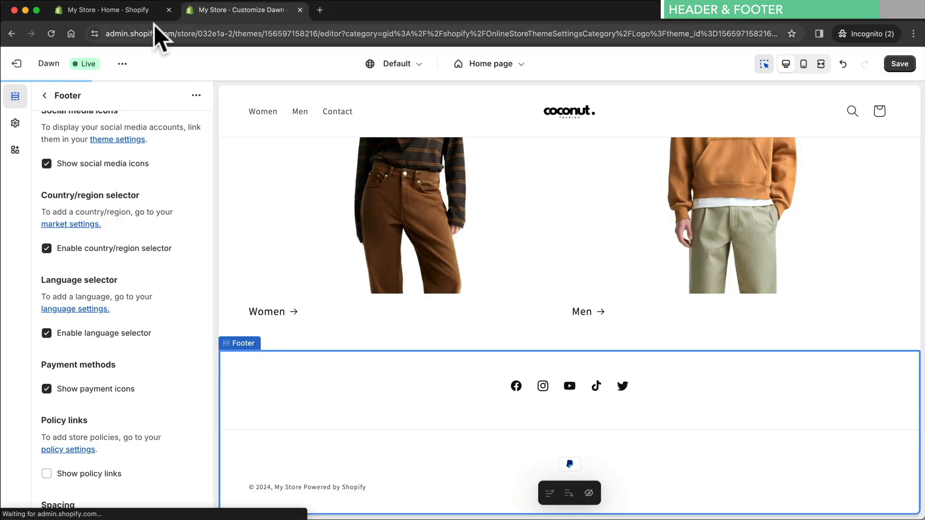
Step: Open the Footer menu from the Online Store's navigation in the admin and remove its Search item
click(137, 9)
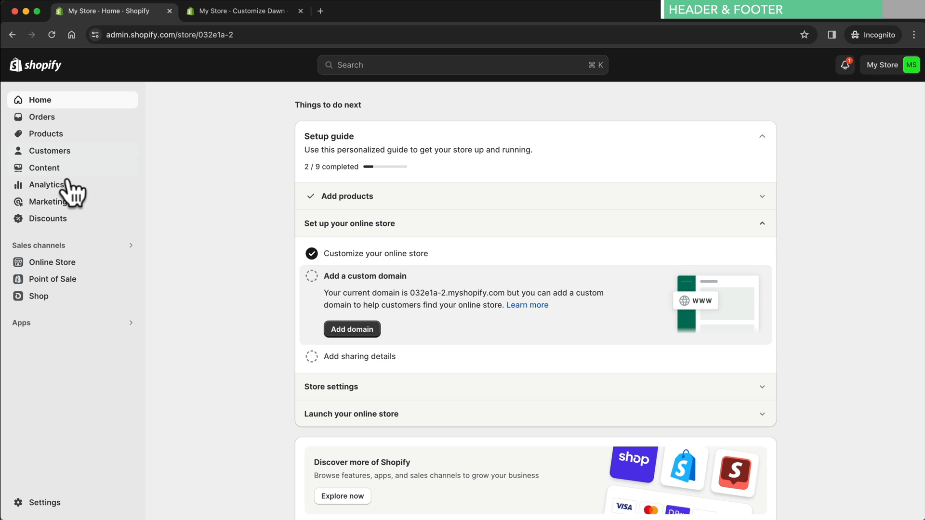
click(54, 263)
click(49, 332)
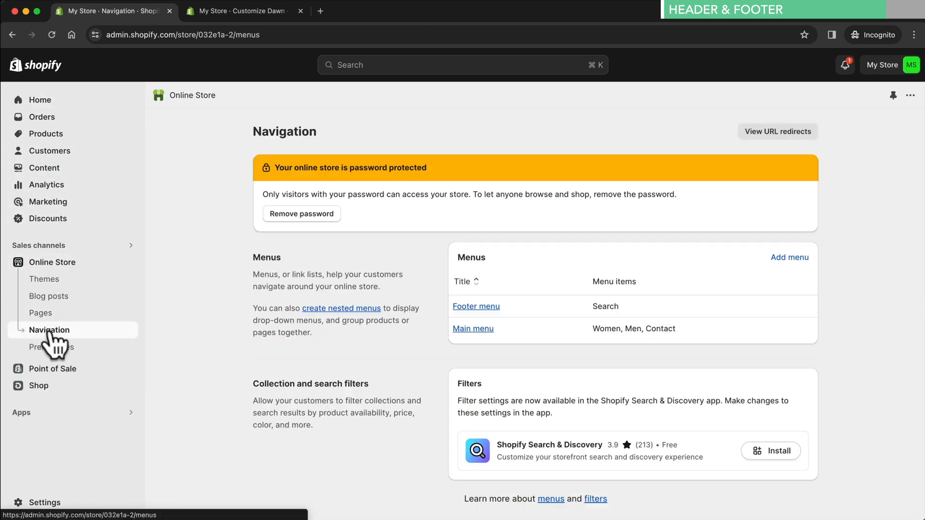
click(473, 307)
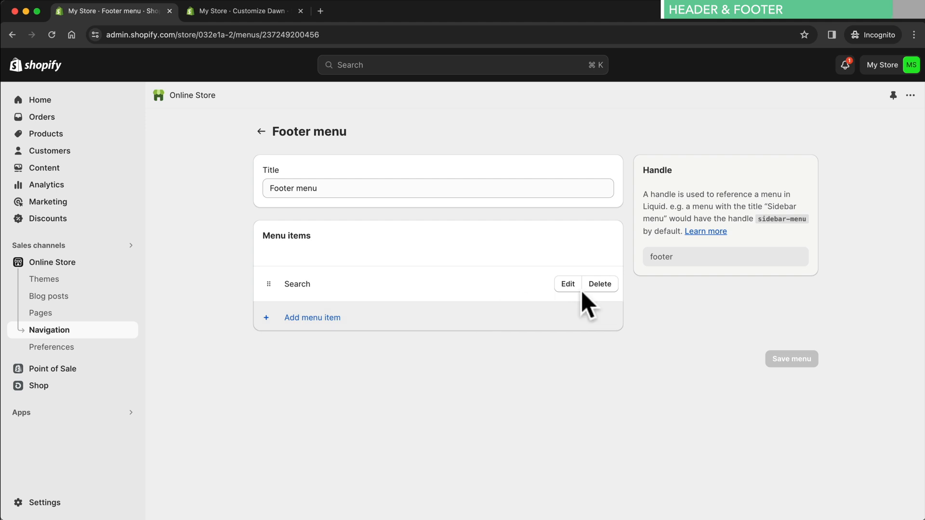
click(608, 286)
click(615, 322)
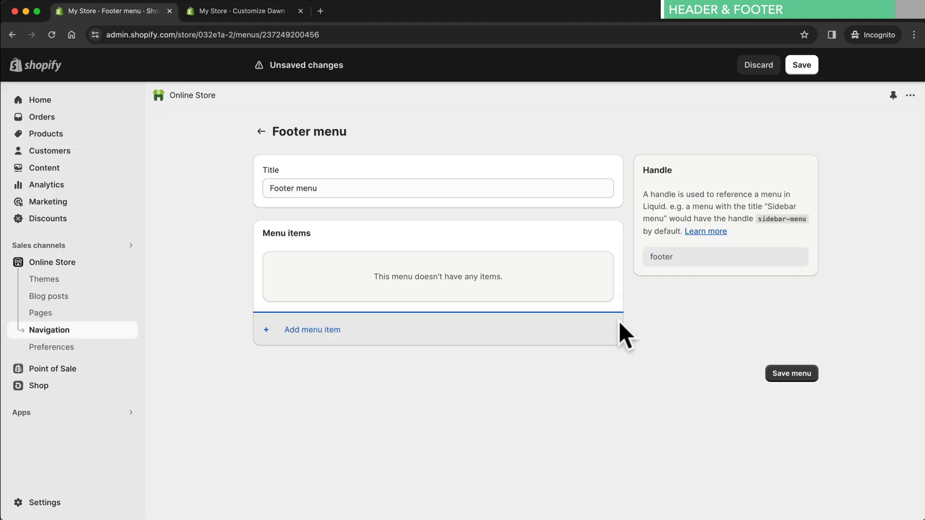
Step: Add the privacy, refund, shipping, terms of service and contact information policies to the Footer menu, save it and return to the theme editor
click(333, 326)
click(788, 176)
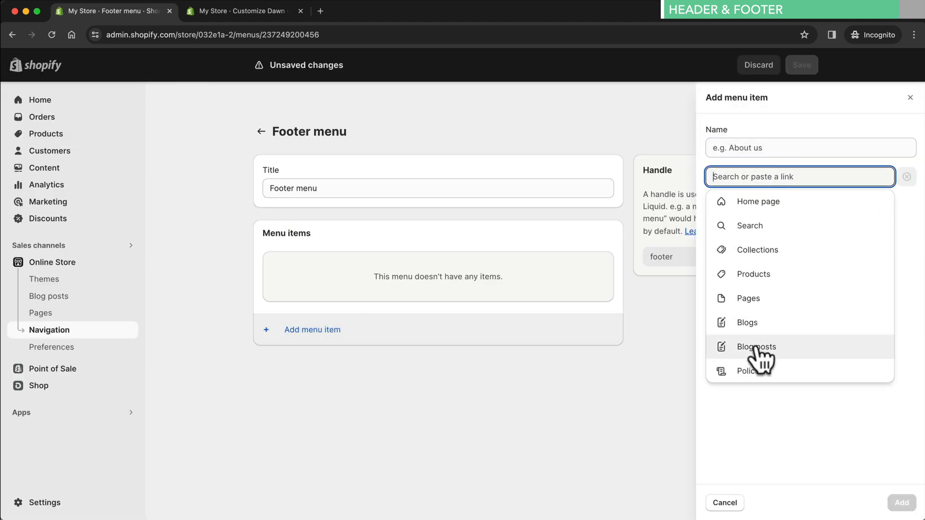
click(753, 371)
click(753, 248)
click(900, 503)
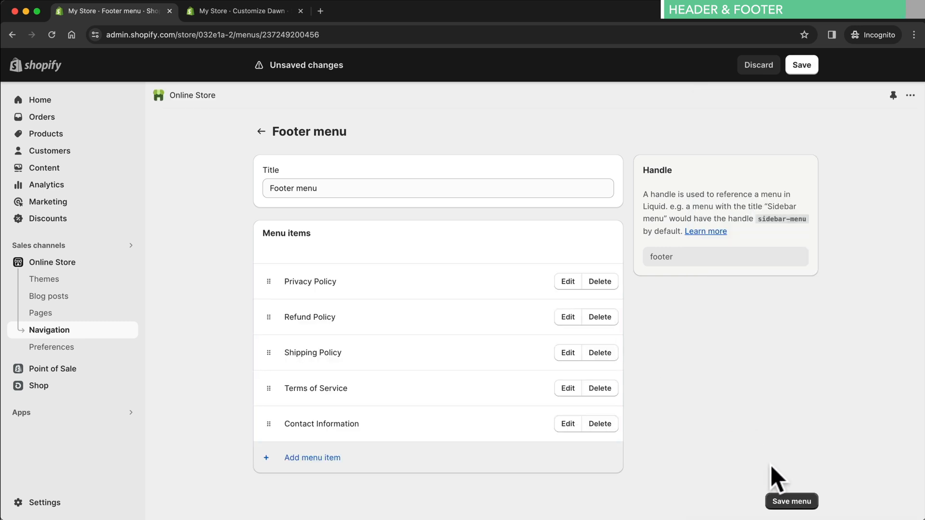
click(785, 500)
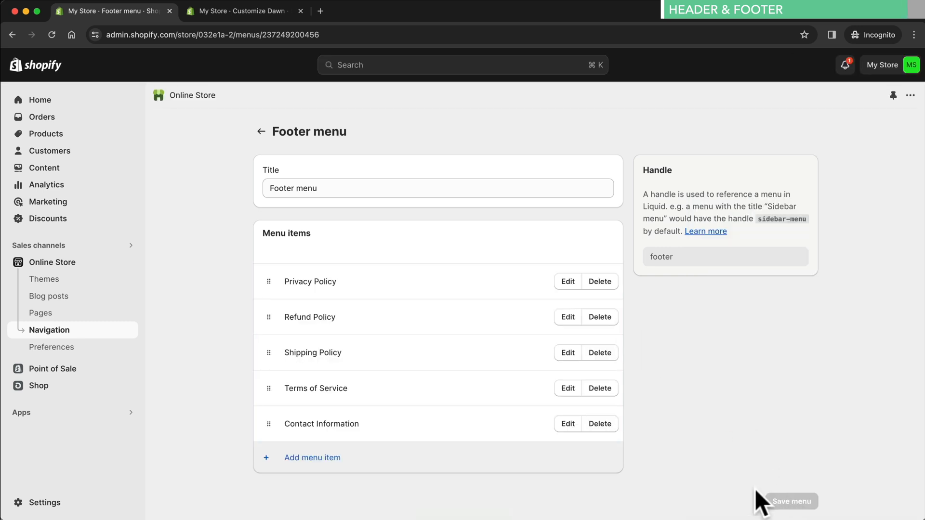
click(169, 10)
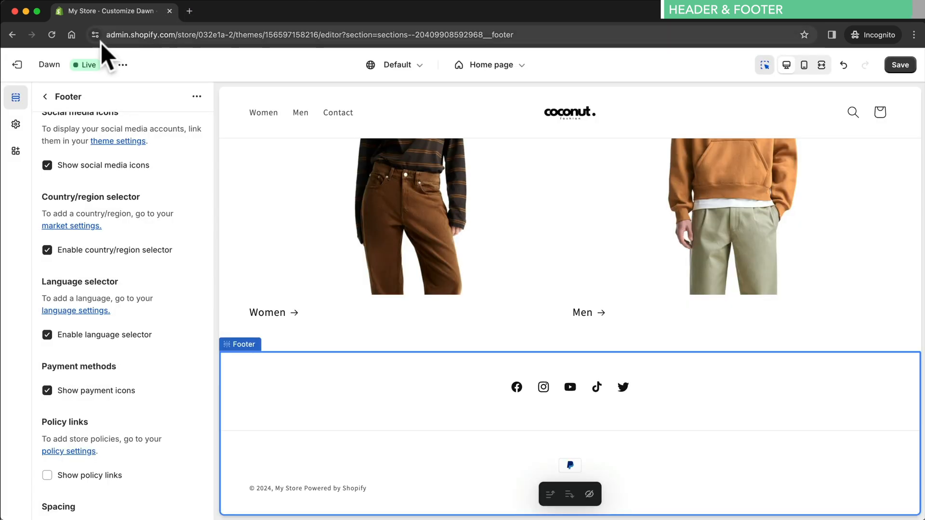
Step: Add a Menu block showing the Footer menu to the home page's footer and clear its heading
click(44, 96)
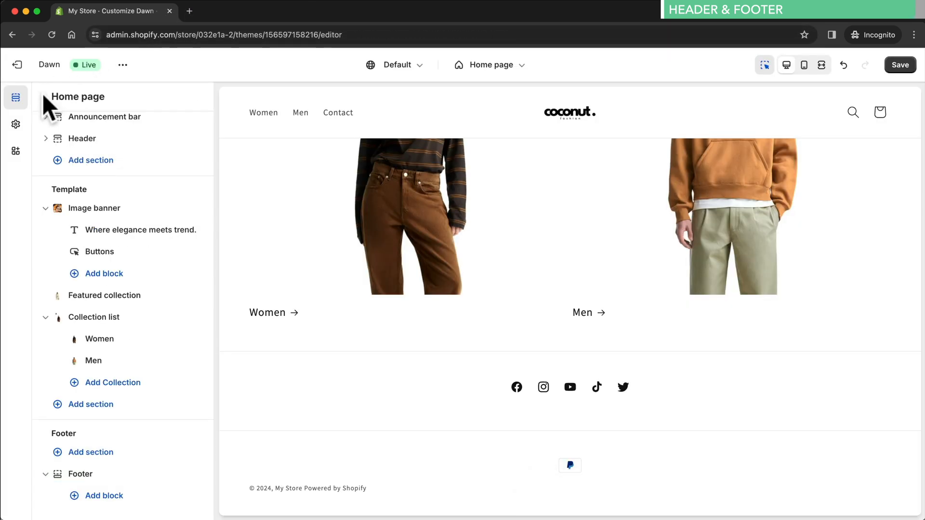
click(131, 498)
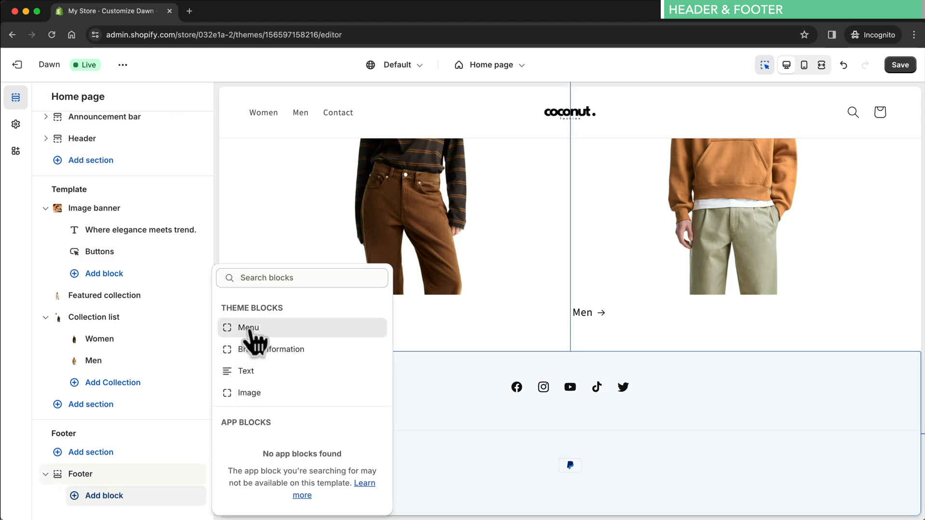
click(250, 330)
click(108, 181)
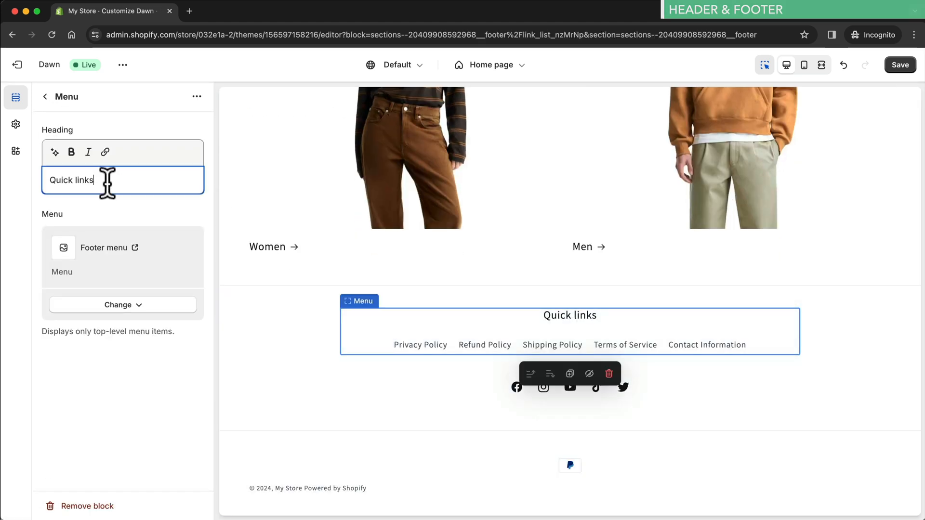
key(super+a)
key(BackSpace)
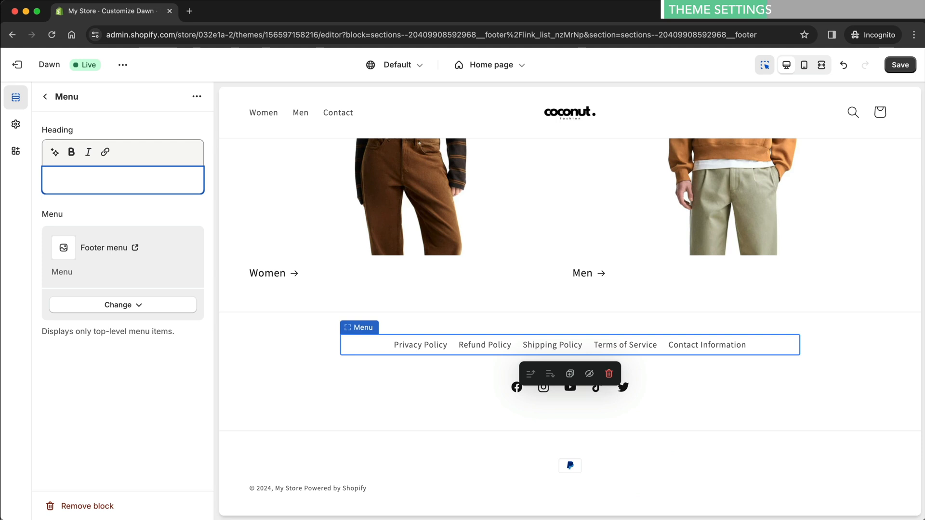
Step: Set the black letter C image as the favicon in the theme's logo settings and save the theme
click(15, 124)
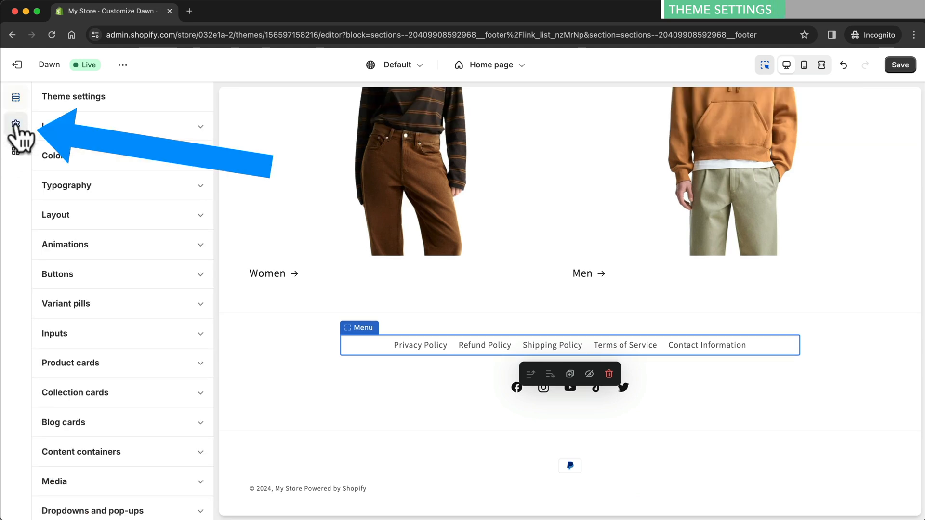
click(161, 129)
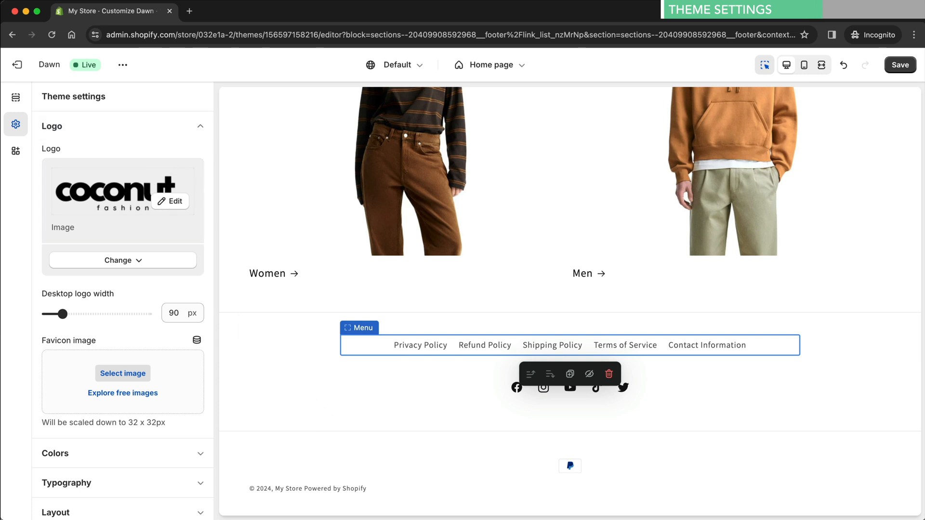
drag(335, 514, 196, 386)
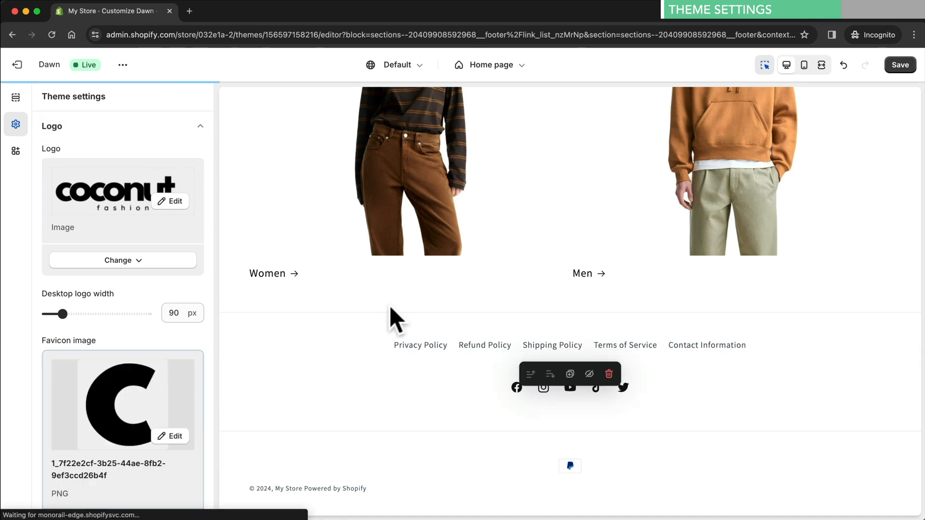
click(901, 65)
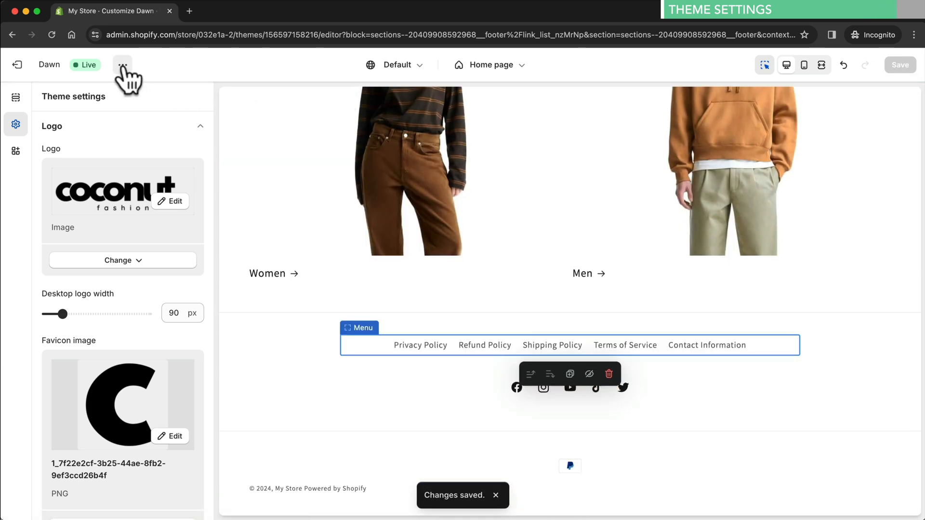
Step: View the storefront from the Dawn theme editor and close the preview
click(122, 66)
click(52, 182)
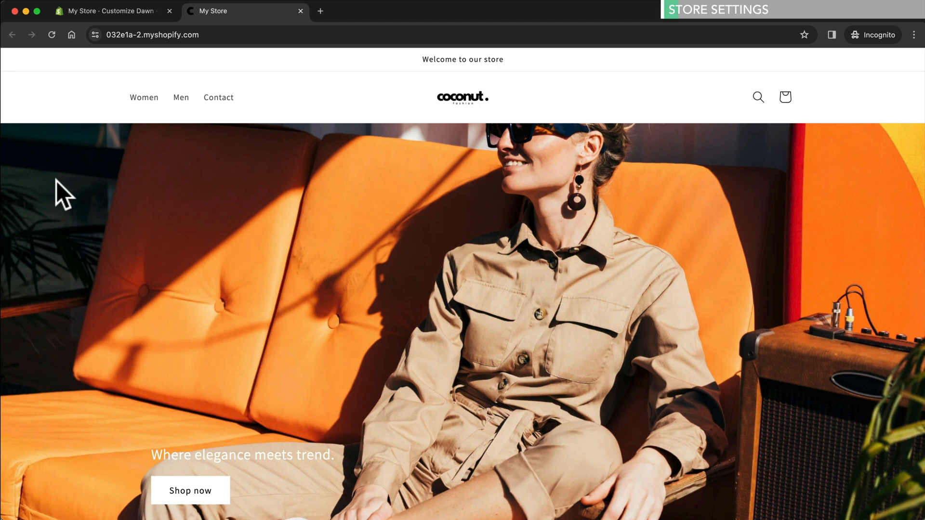
click(300, 11)
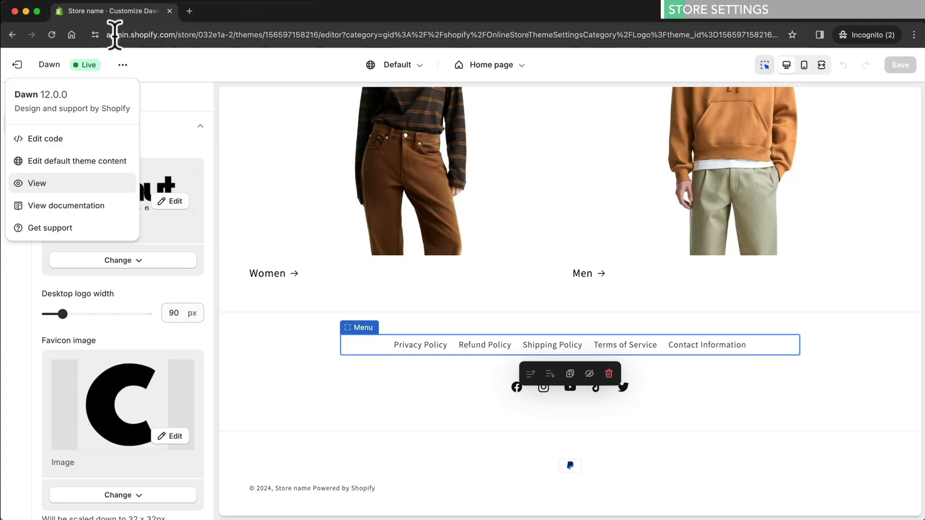
Step: Exit the theme editor and change the store name to coconut in the store details' profile settings, saving the change
click(17, 66)
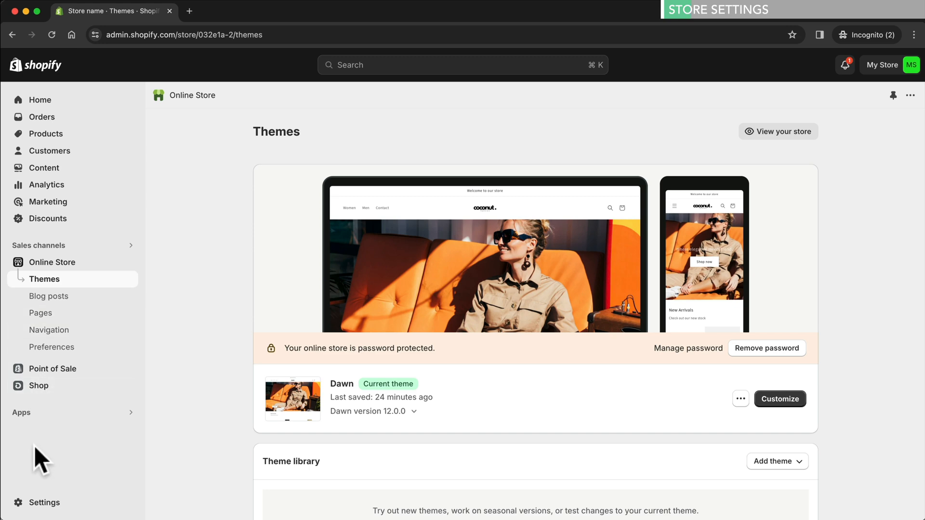
click(39, 501)
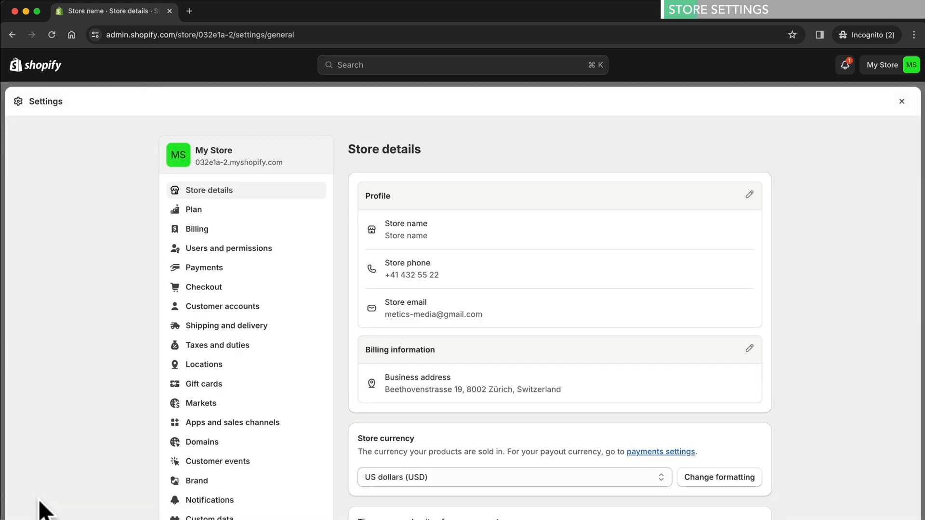
click(747, 194)
click(352, 262)
drag(351, 262, 289, 264)
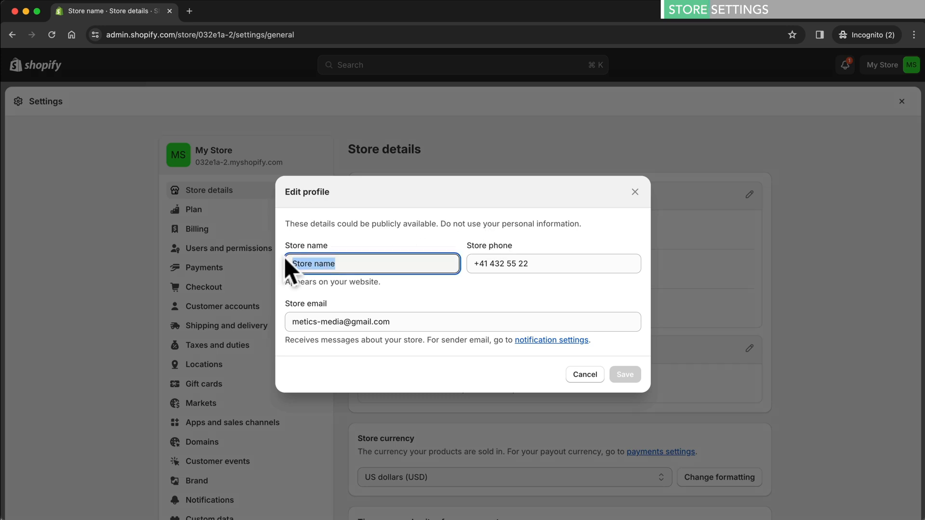
text(coconut)
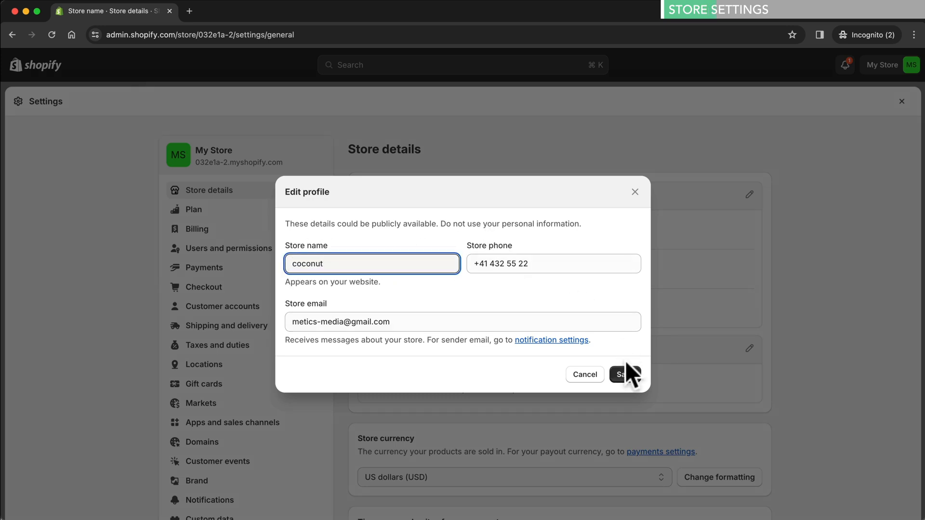
click(624, 375)
Step: Review the store's billing information, currency and time zone settings, and open the Shopify Payments activation form
scroll(630, 373, down, 3)
scroll(631, 386, down, 2)
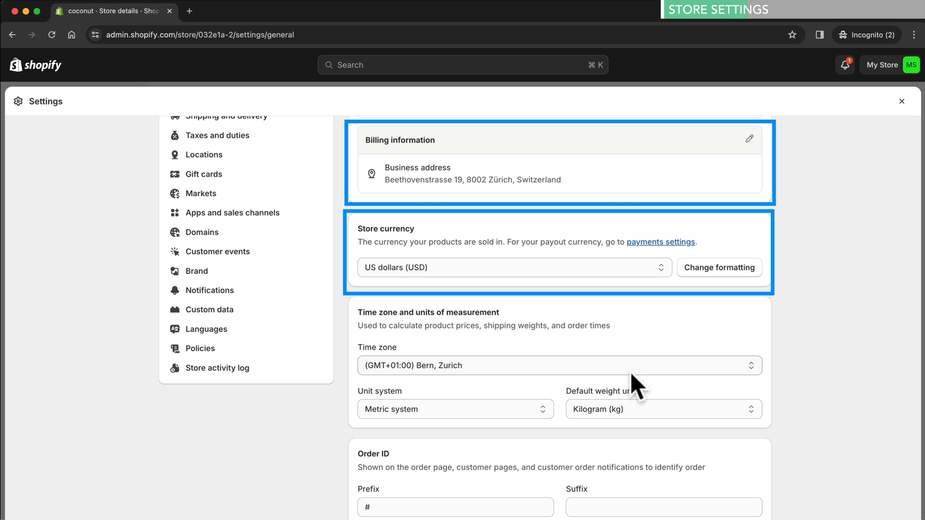
scroll(630, 372, up, 5)
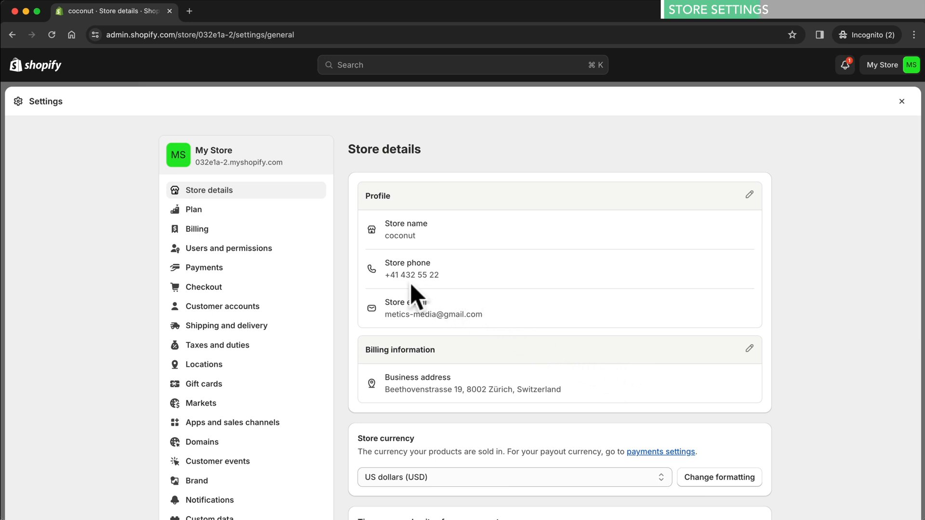
click(290, 267)
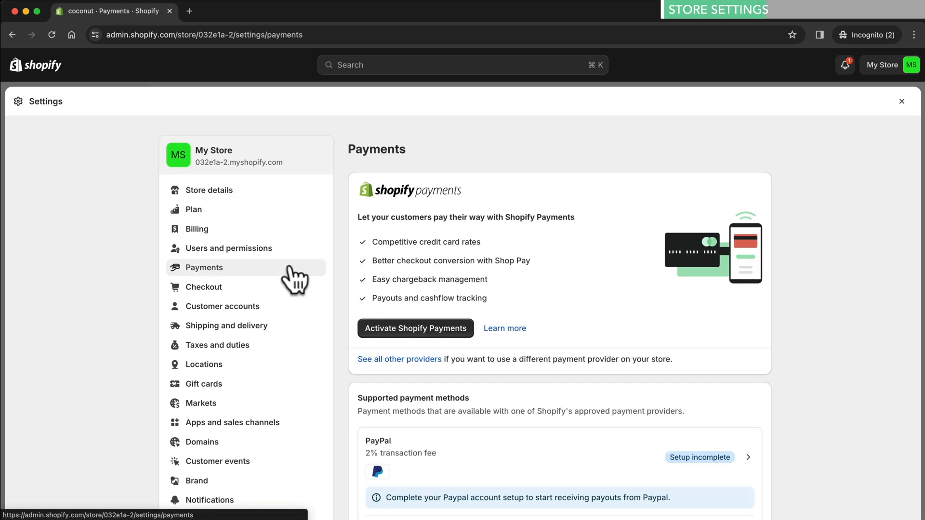
click(398, 329)
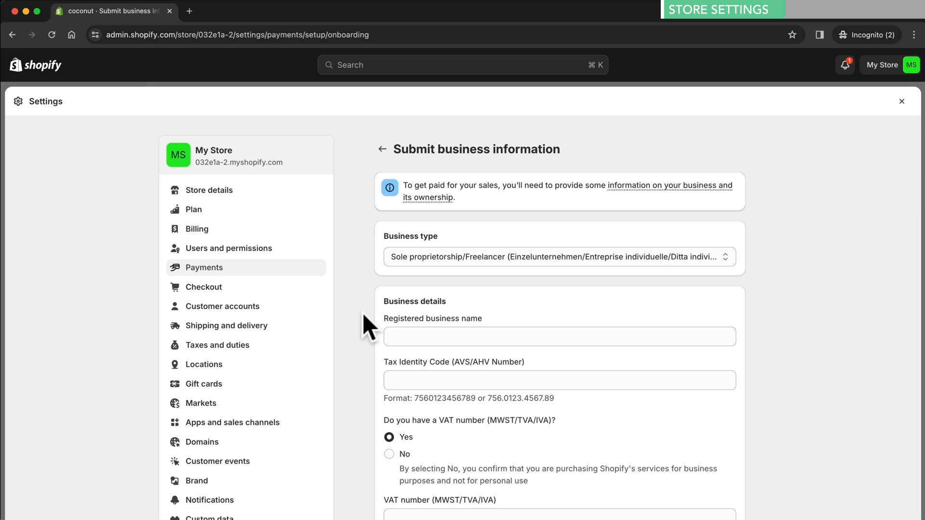
Step: Review the shipping and delivery rates and the domain options, and close the settings
click(260, 326)
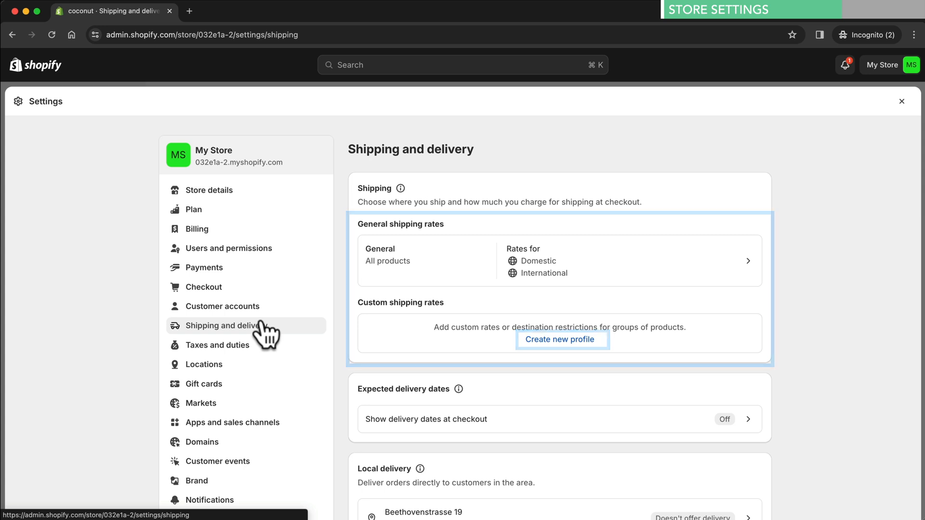
click(244, 443)
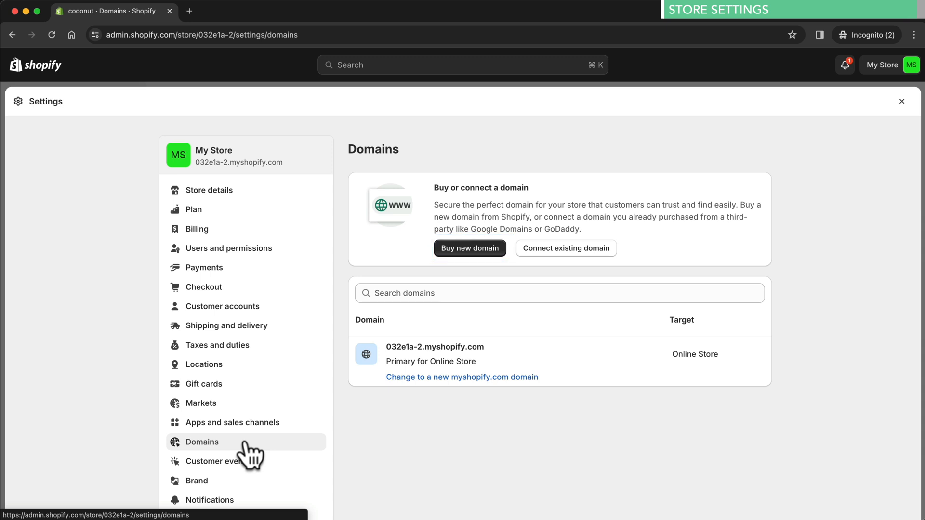
click(902, 102)
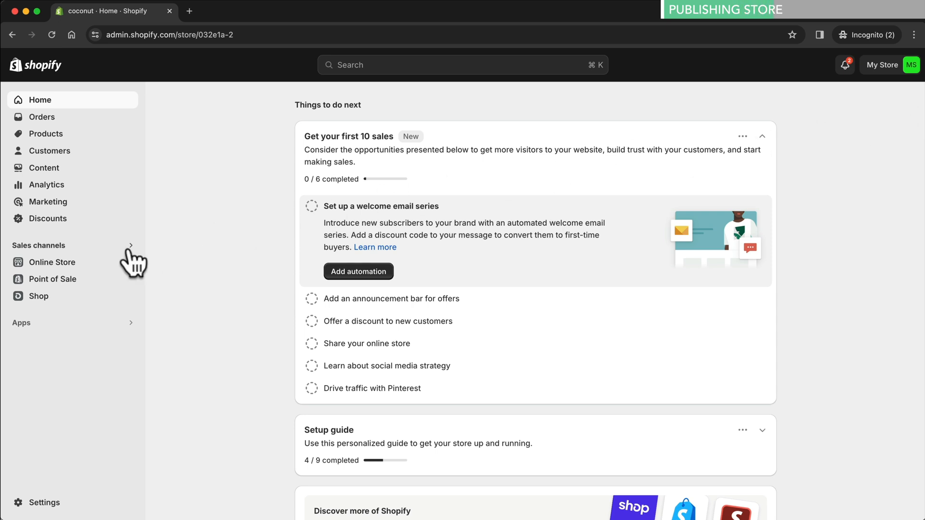
Step: Remove the online store's password protection from the Themes page and look through the published home page
click(76, 263)
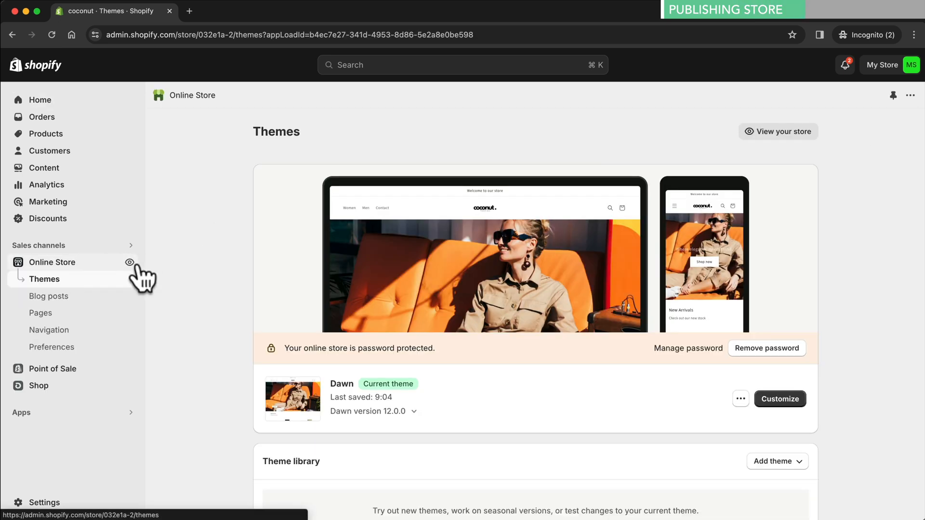
click(765, 349)
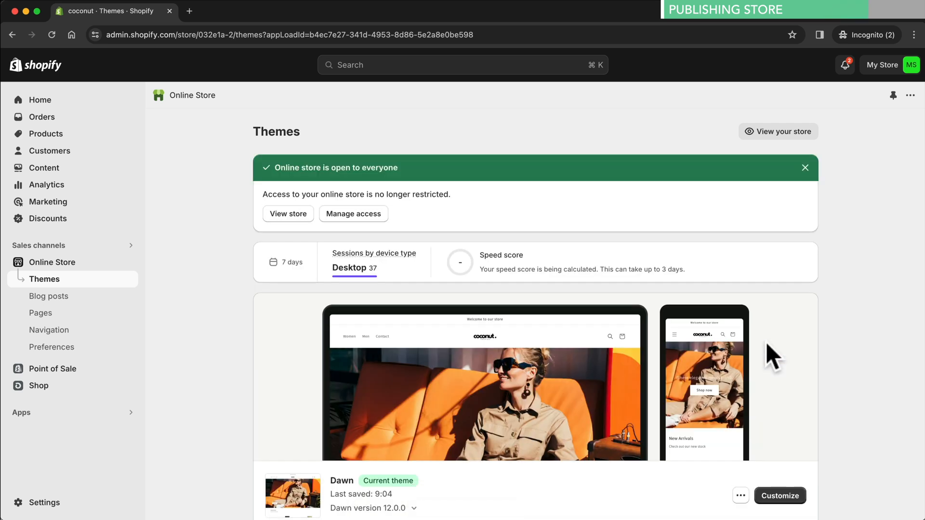
click(289, 214)
scroll(294, 210, down, 20)
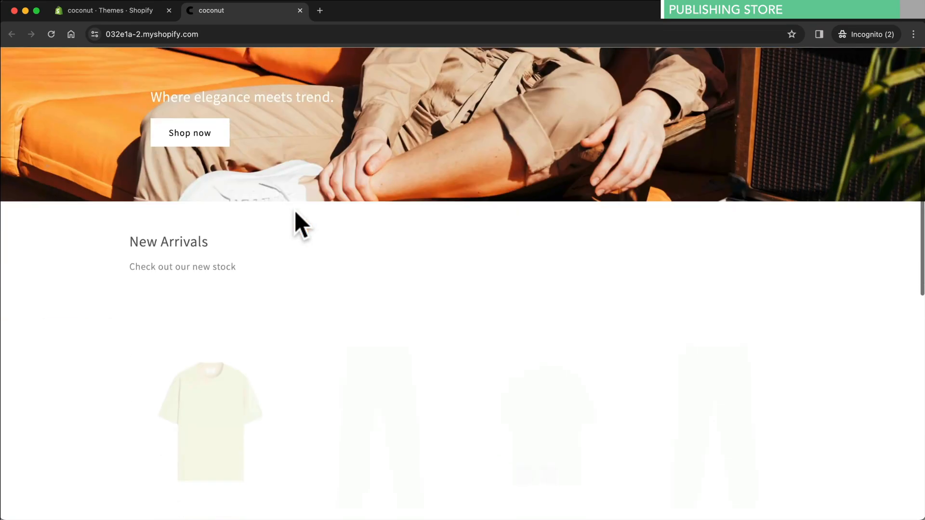